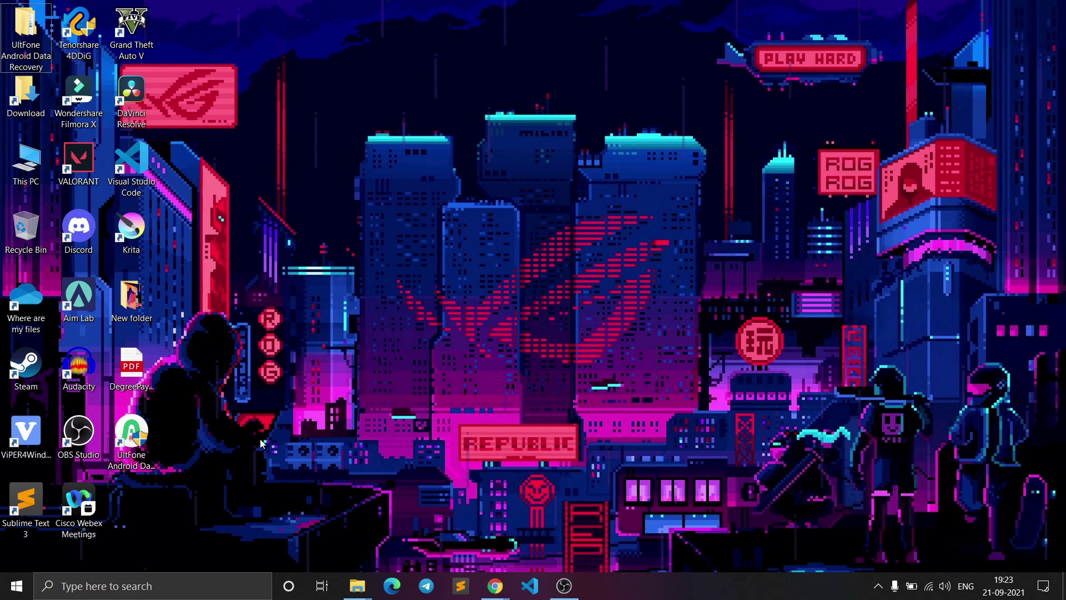
# Select the UltFone Android Data Recovery desktop shortcut to reach its product page in Chrome.
pyautogui.click(155, 438)
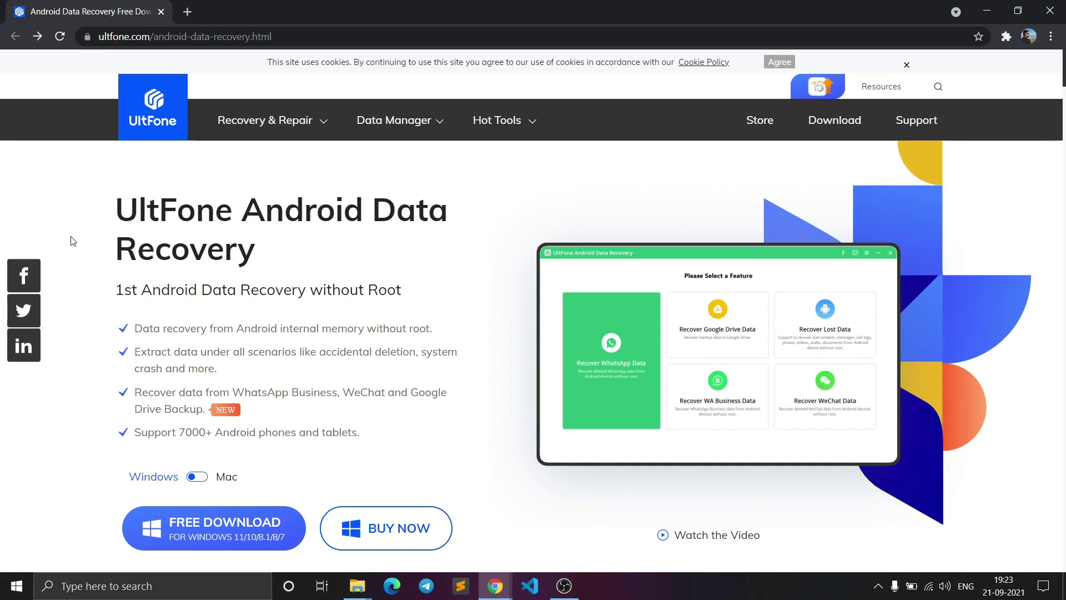
pyautogui.moveTo(114, 210); pyautogui.dragTo(456, 240)
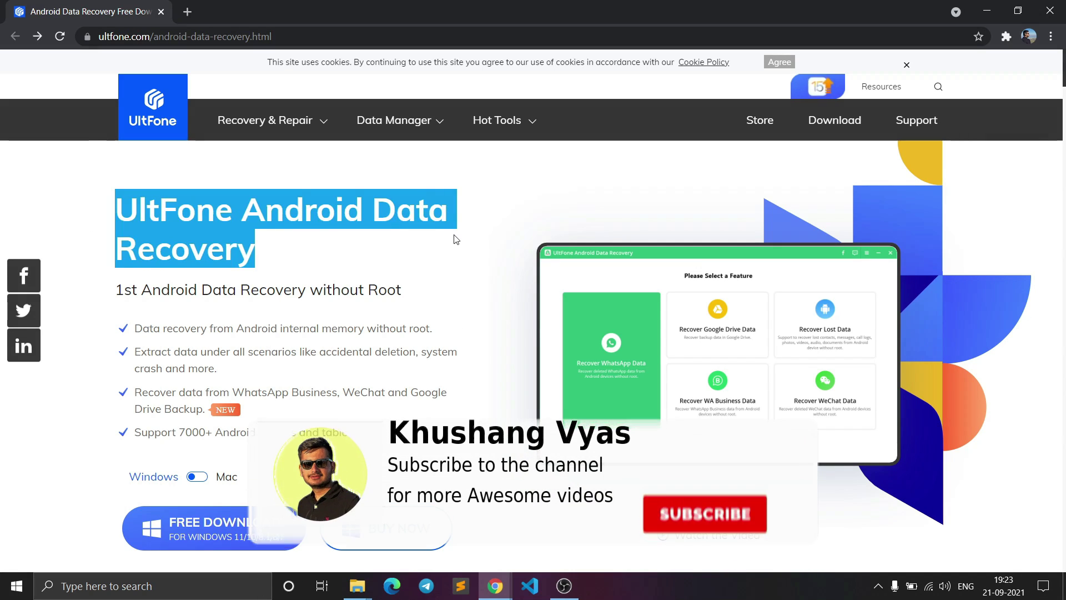
pyautogui.click(439, 388)
pyautogui.scroll(-8, 461, 374)
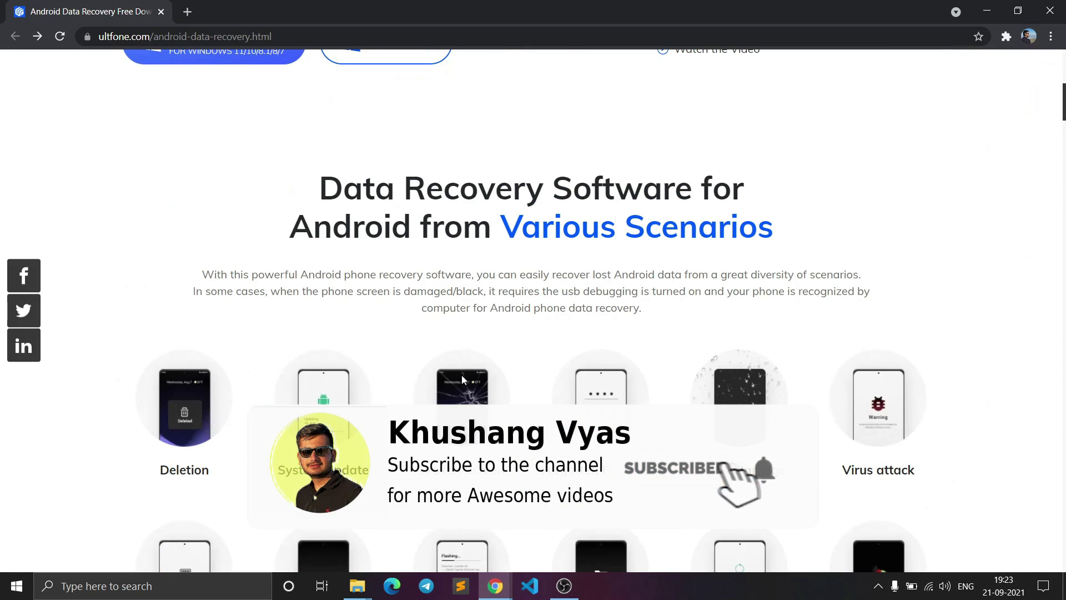
pyautogui.scroll(-1, 461, 374)
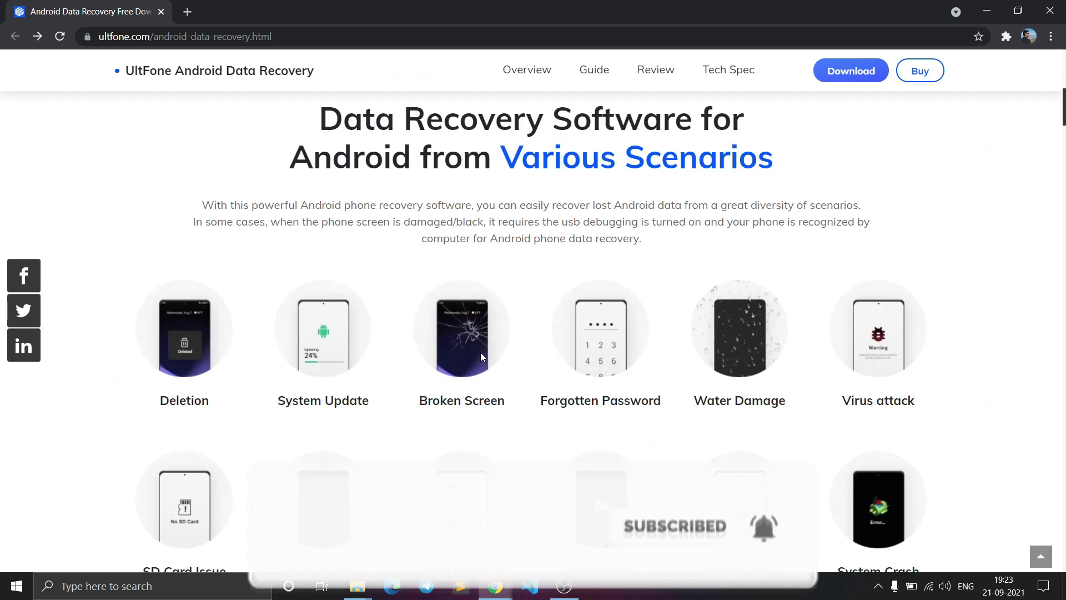
pyautogui.moveTo(185, 244); pyautogui.dragTo(218, 423)
pyautogui.click(159, 273)
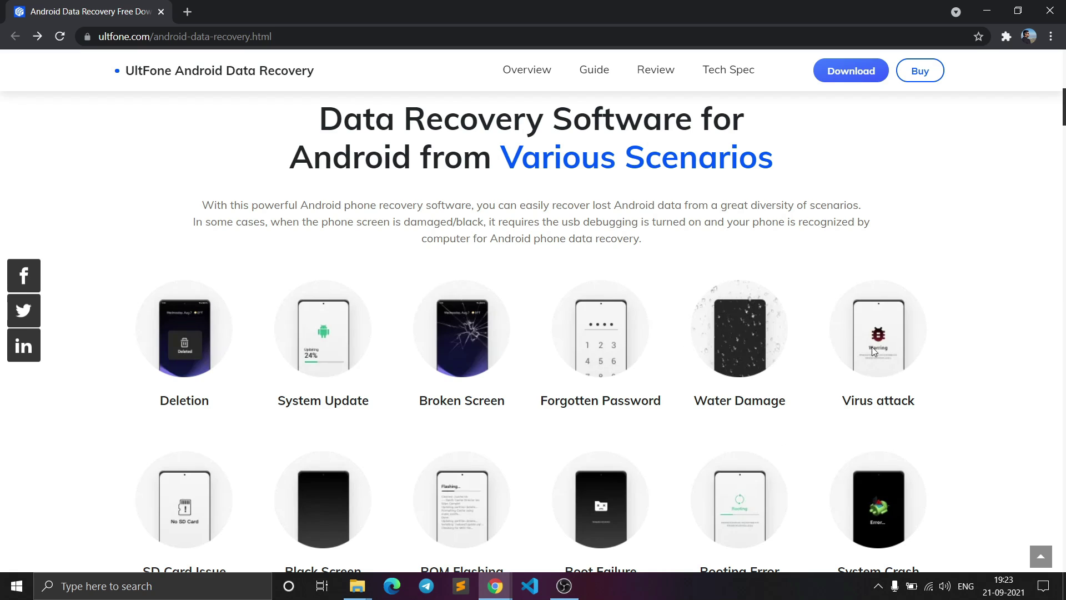
pyautogui.moveTo(872, 346); pyautogui.dragTo(818, 459)
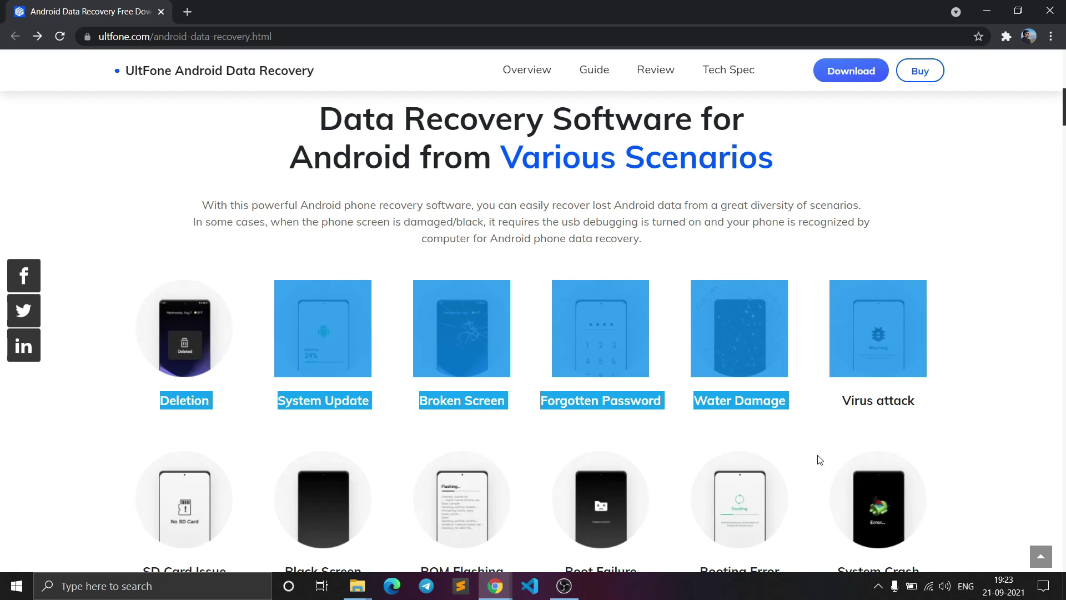
pyautogui.click(818, 459)
pyautogui.scroll(-2, 228, 519)
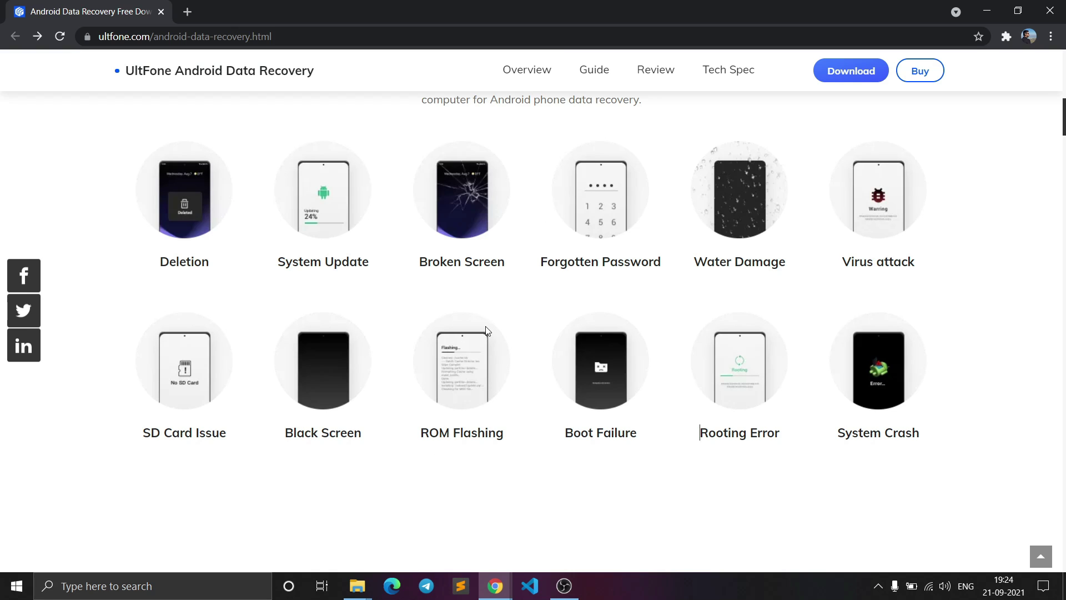
pyautogui.scroll(2, 483, 356)
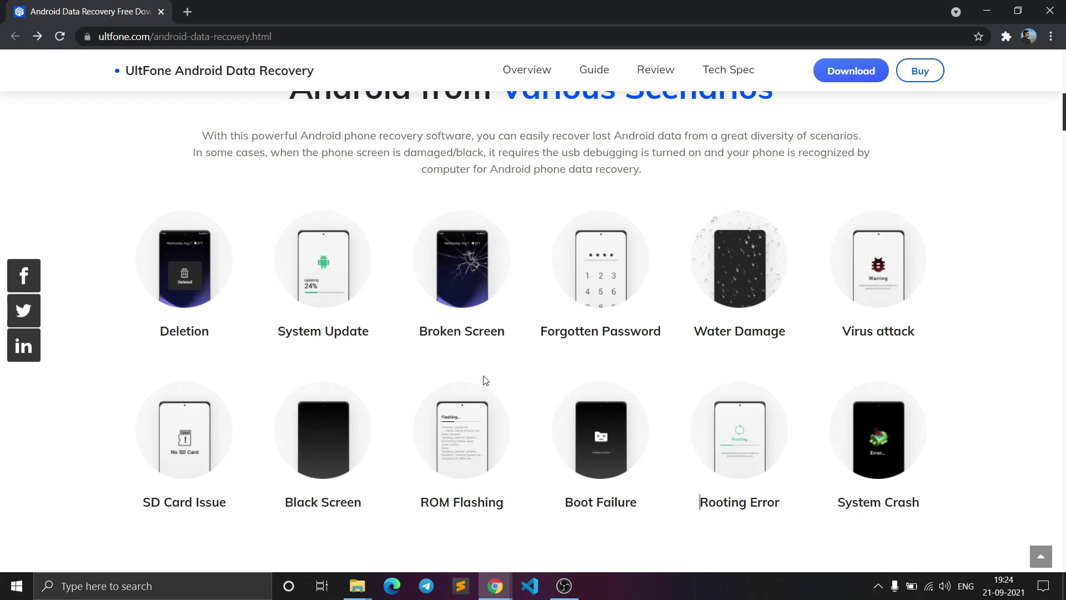
pyautogui.scroll(-1, 641, 540)
pyautogui.scroll(2, 511, 325)
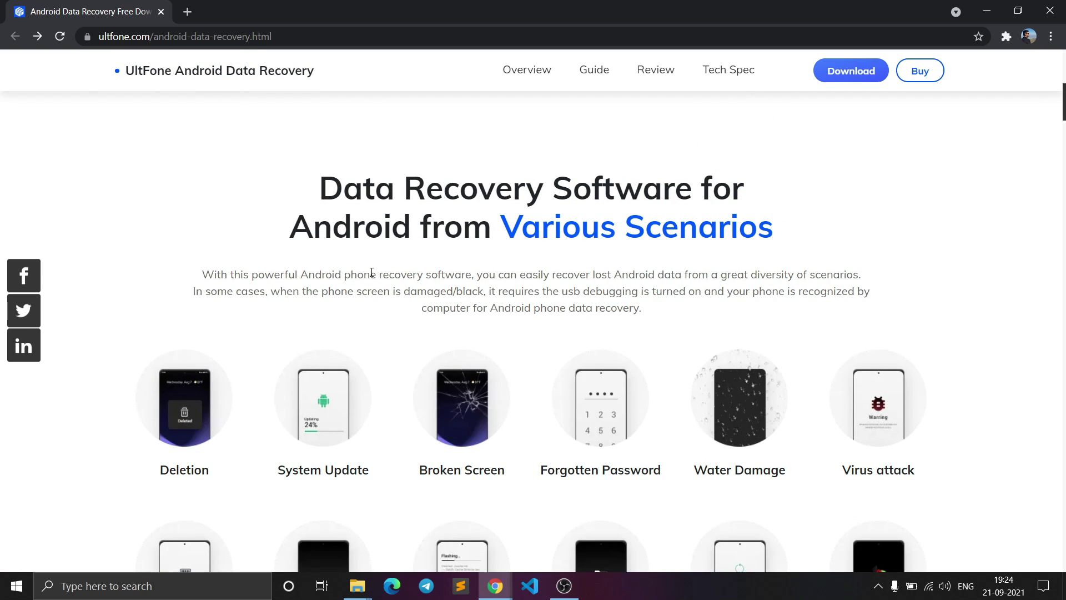
pyautogui.scroll(10, 359, 285)
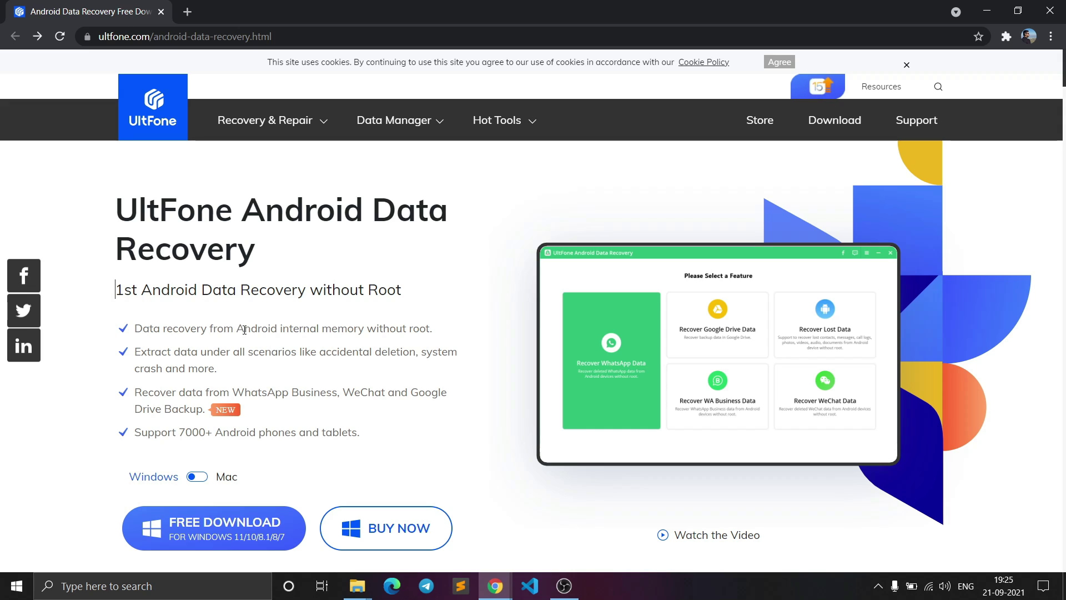
pyautogui.moveTo(238, 328); pyautogui.dragTo(368, 328)
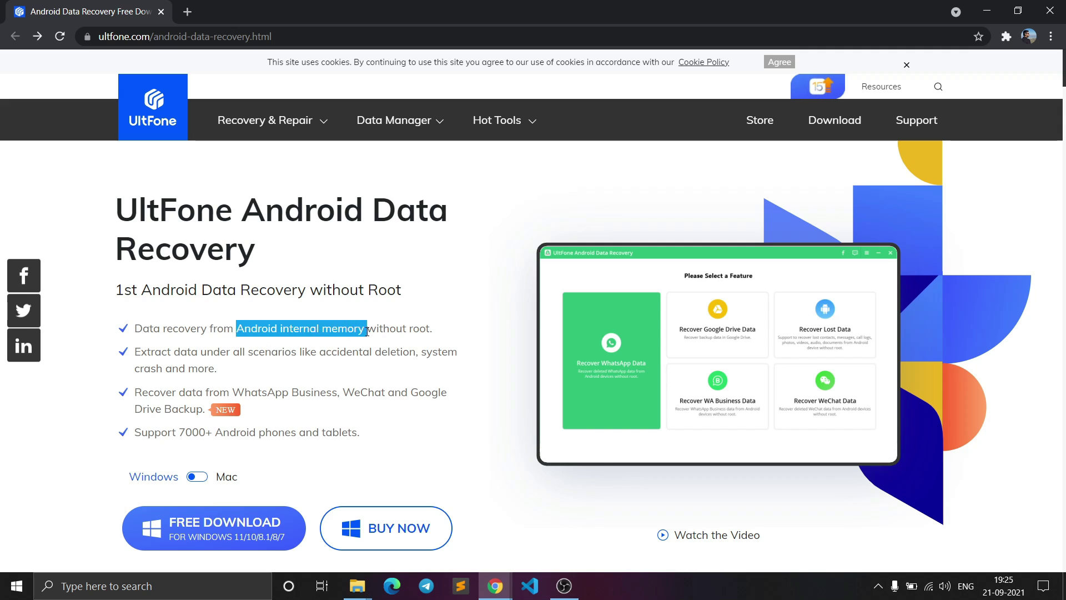
pyautogui.click(453, 328)
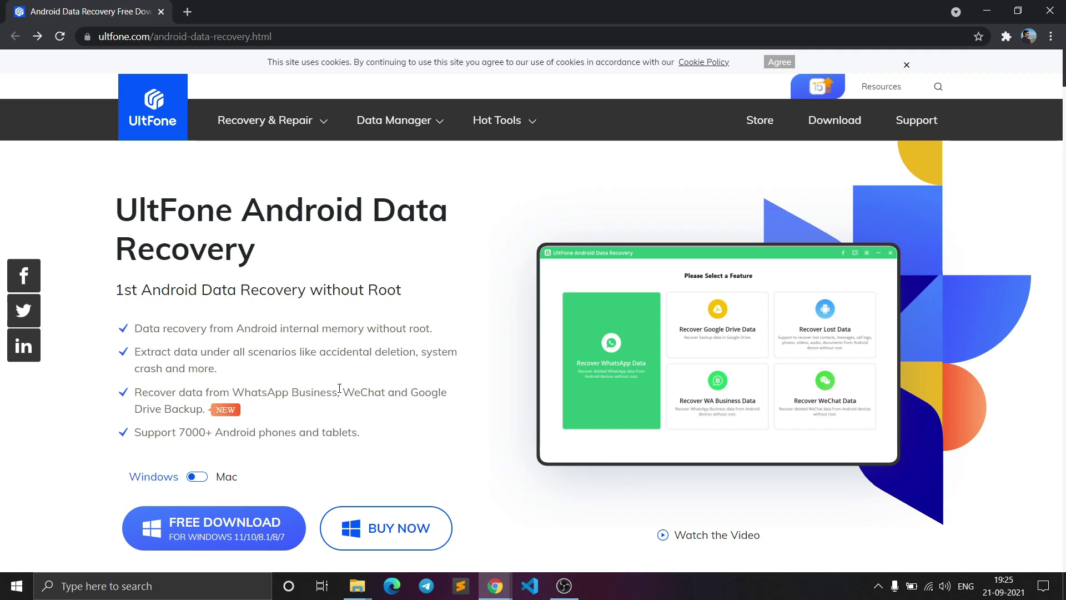
pyautogui.moveTo(346, 393); pyautogui.dragTo(314, 408)
pyautogui.click(460, 458)
pyautogui.scroll(-20, 222, 445)
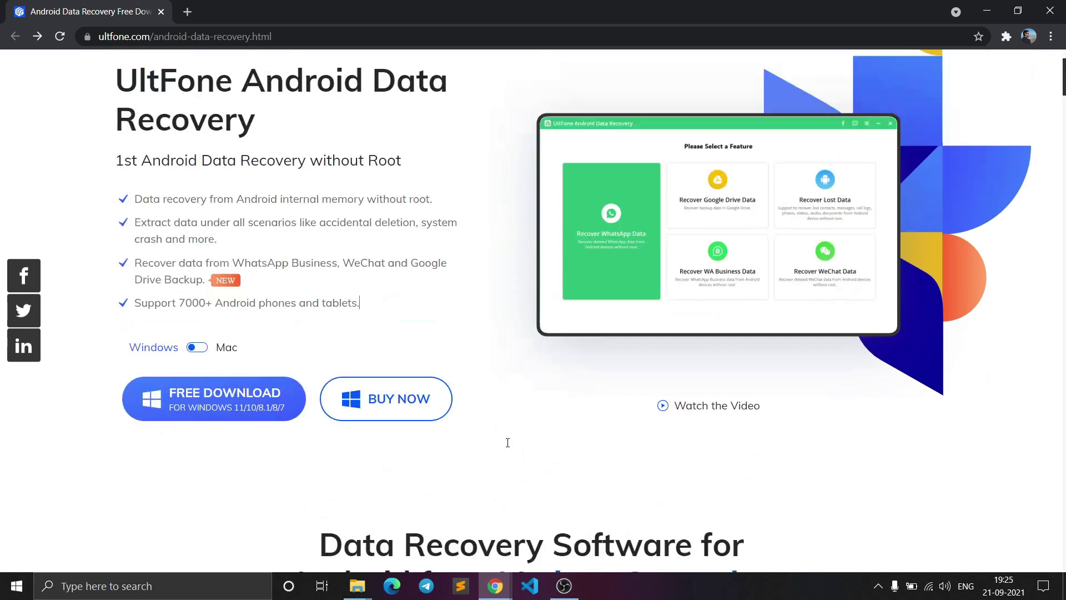
pyautogui.scroll(1, 683, 433)
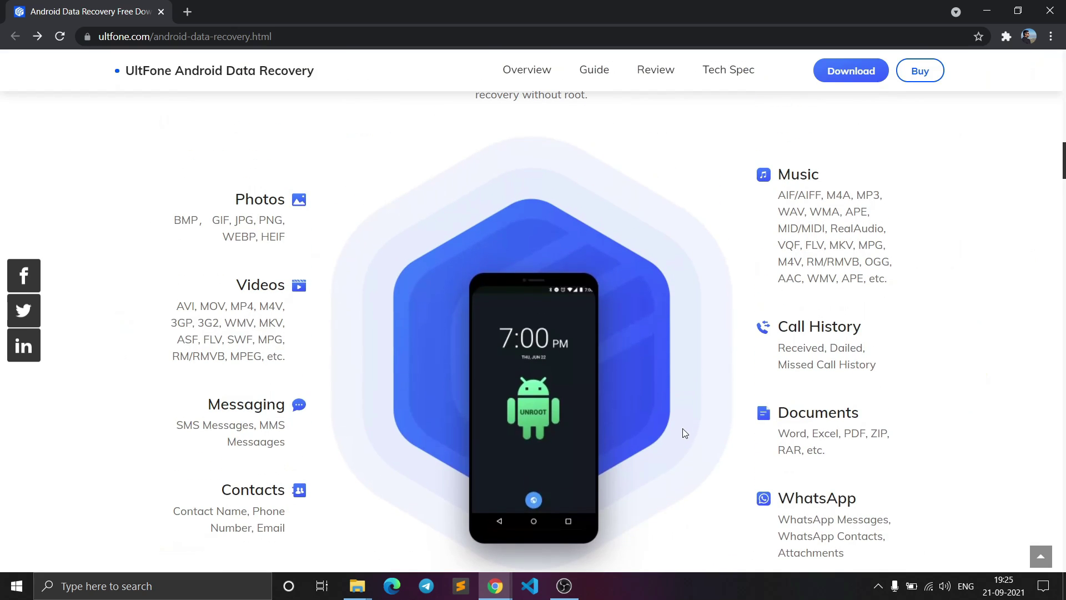
pyautogui.scroll(-1, 436, 343)
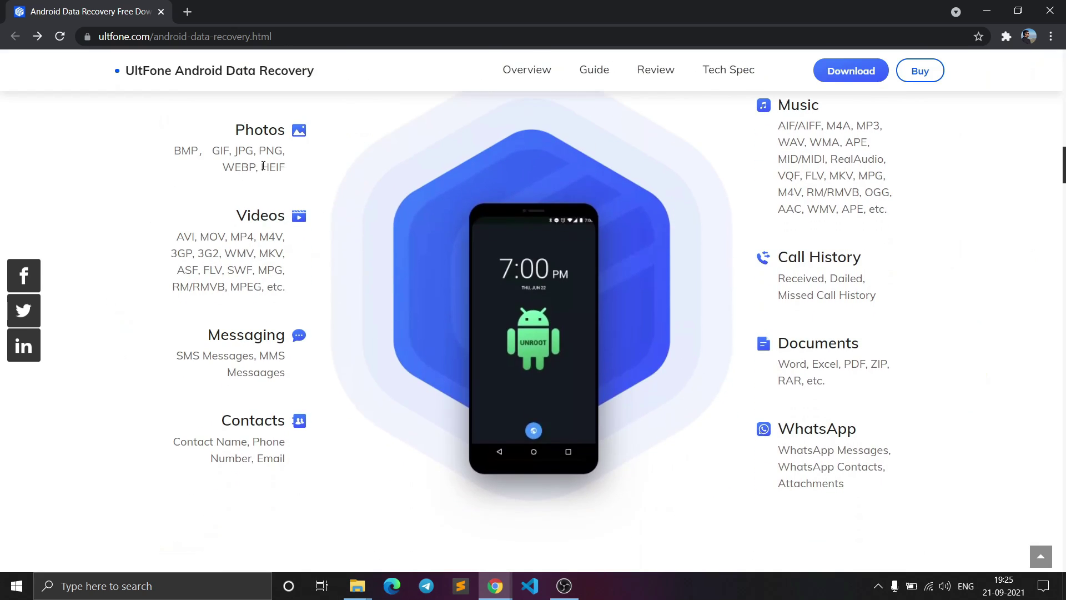
pyautogui.doubleClick(254, 130)
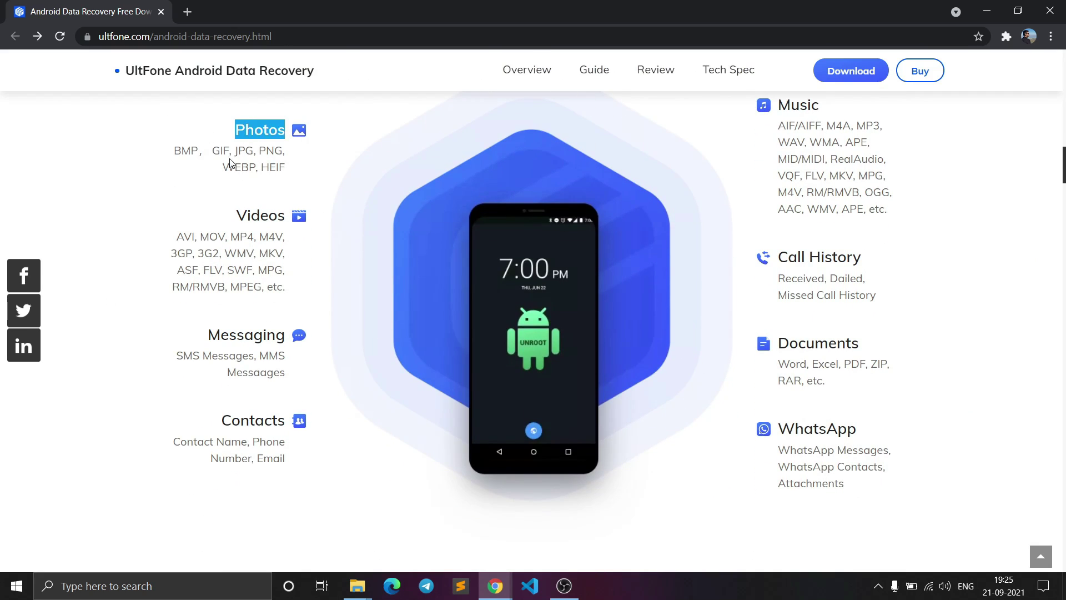
pyautogui.press('Down')
pyautogui.moveTo(177, 355); pyautogui.dragTo(251, 356)
pyautogui.click(245, 333)
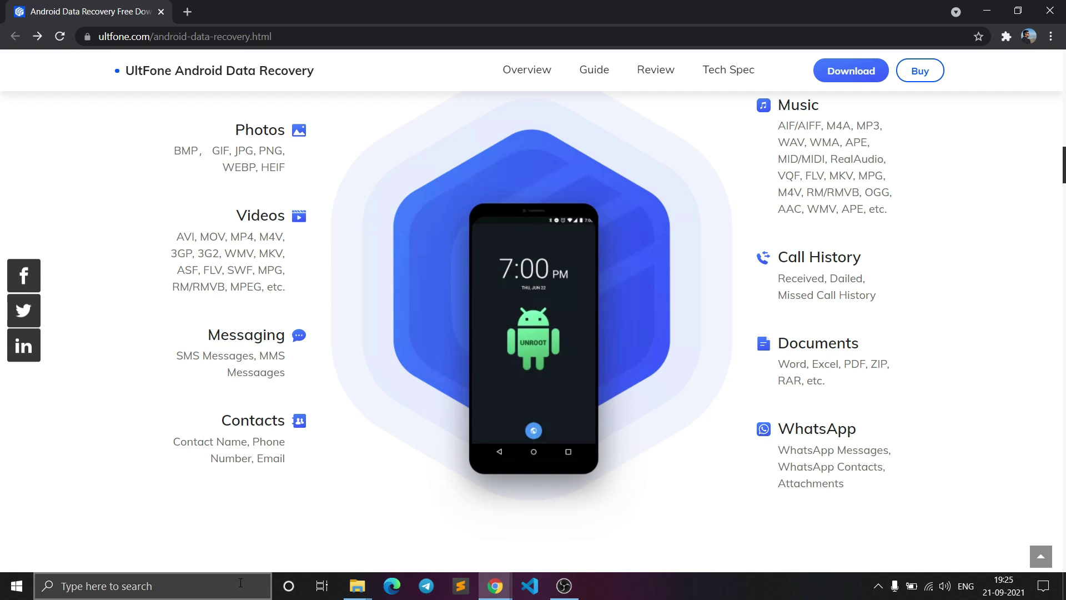
pyautogui.scroll(1, 492, 504)
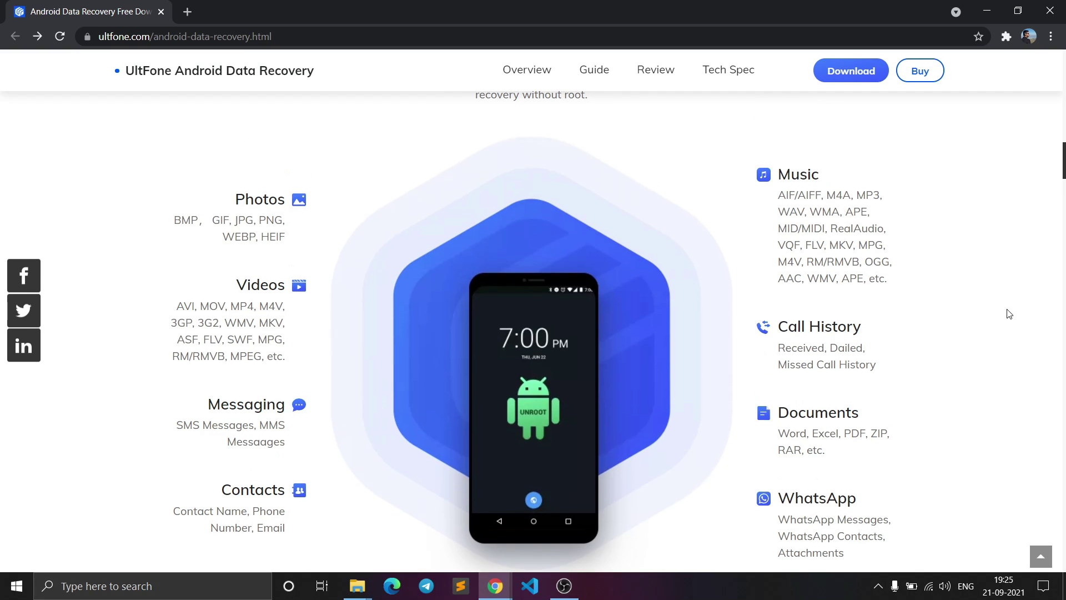
pyautogui.hotkey('ctrl', 'a')
pyautogui.click(915, 280)
pyautogui.moveTo(793, 348); pyautogui.dragTo(866, 366)
pyautogui.click(815, 310)
pyautogui.scroll(-2, 816, 310)
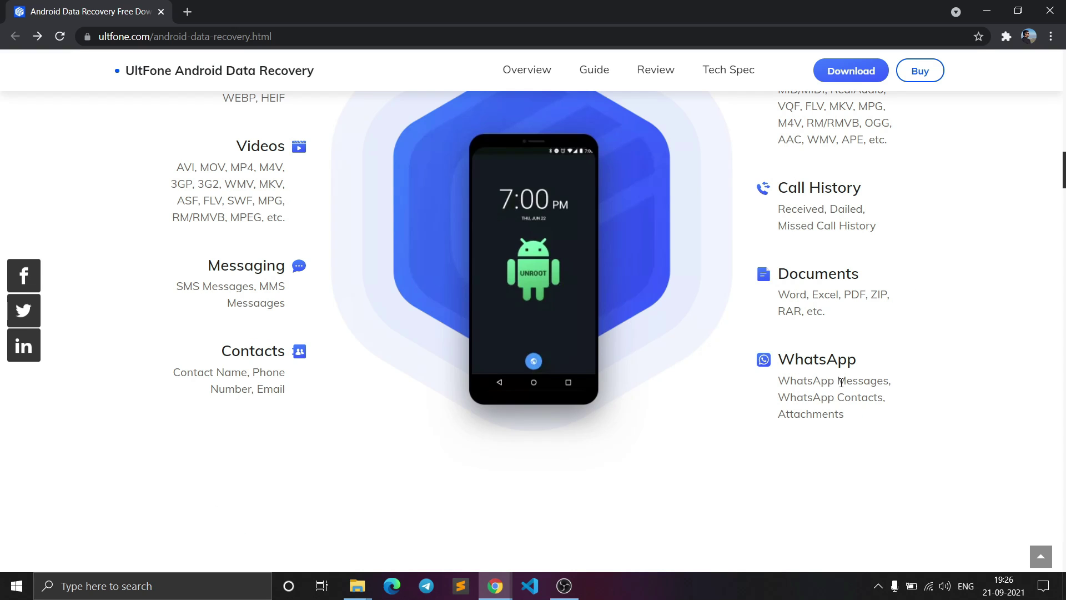
pyautogui.scroll(-15, 841, 382)
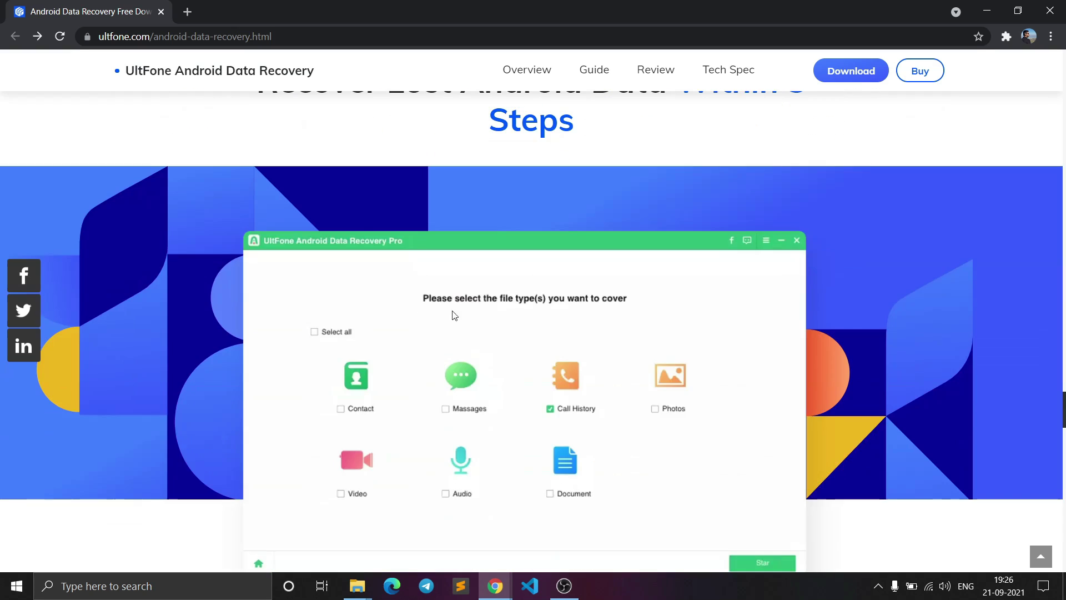
pyautogui.scroll(1, 472, 297)
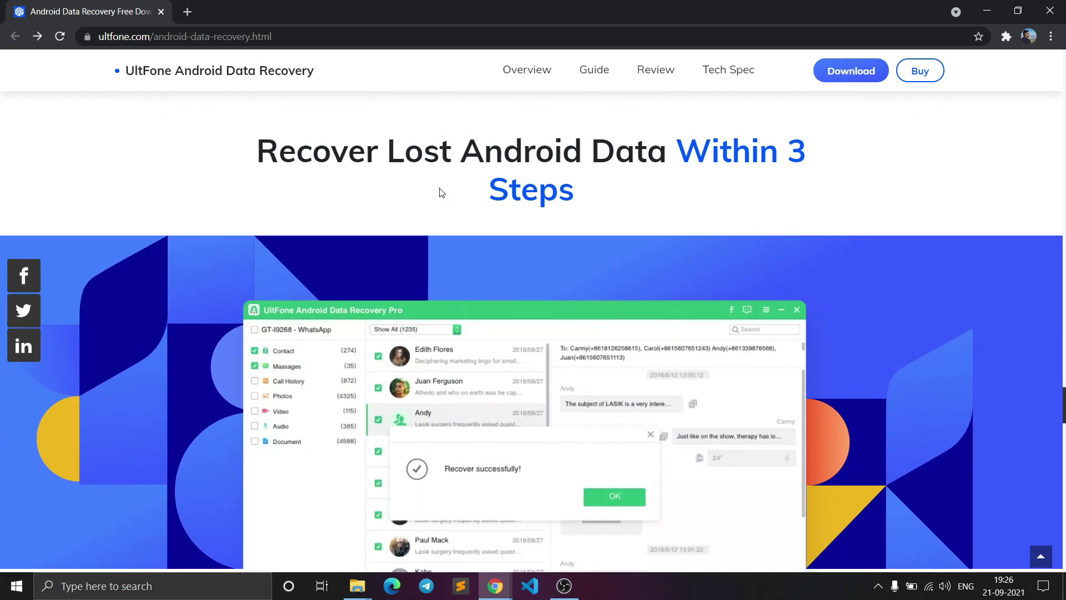
pyautogui.scroll(-8, 634, 228)
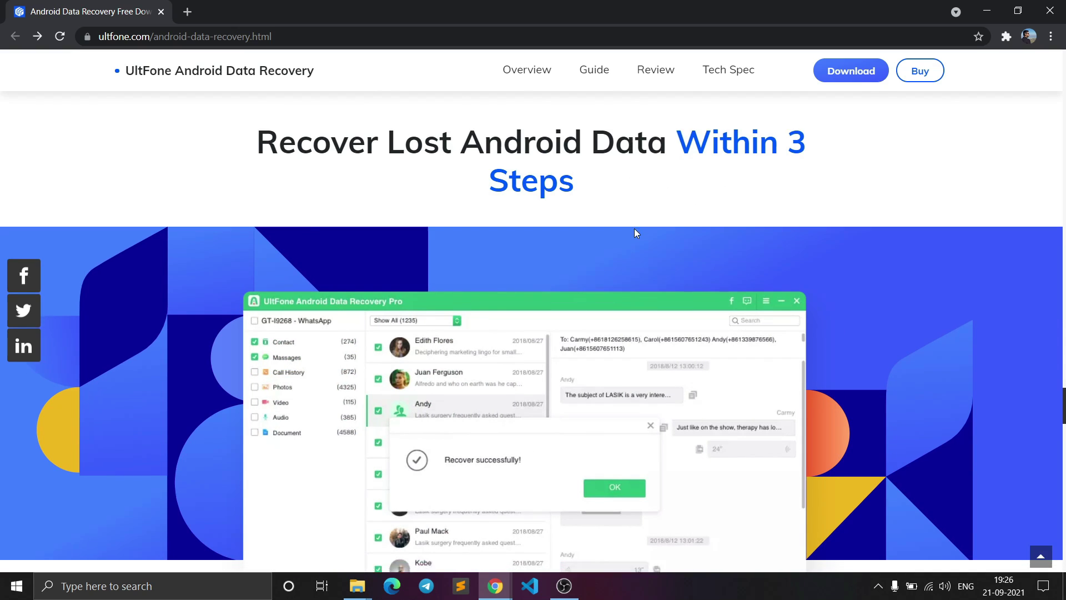
pyautogui.scroll(20, 611, 267)
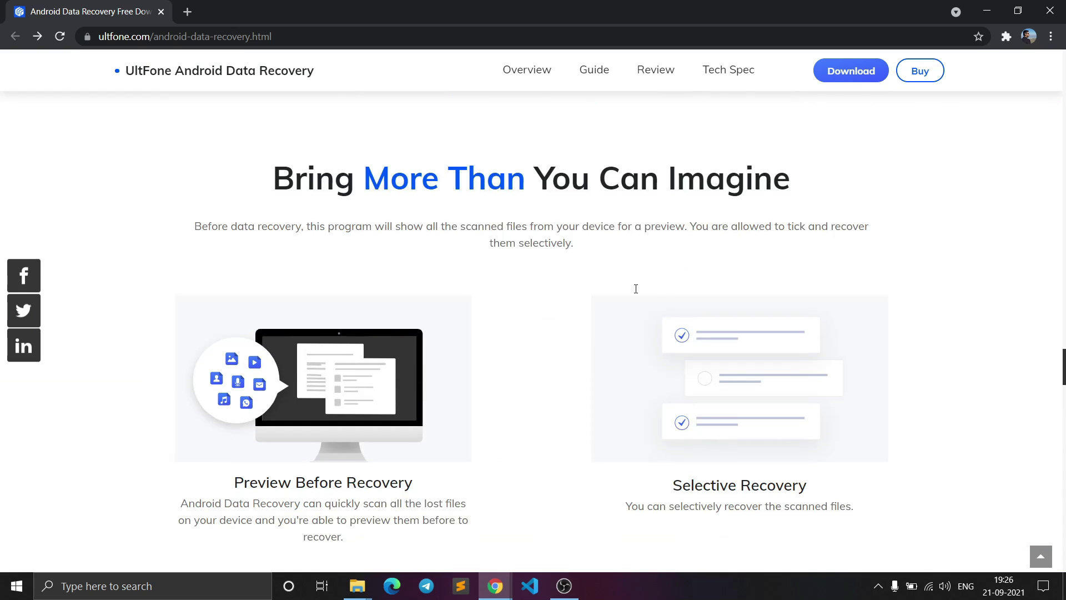
pyautogui.scroll(15, 636, 288)
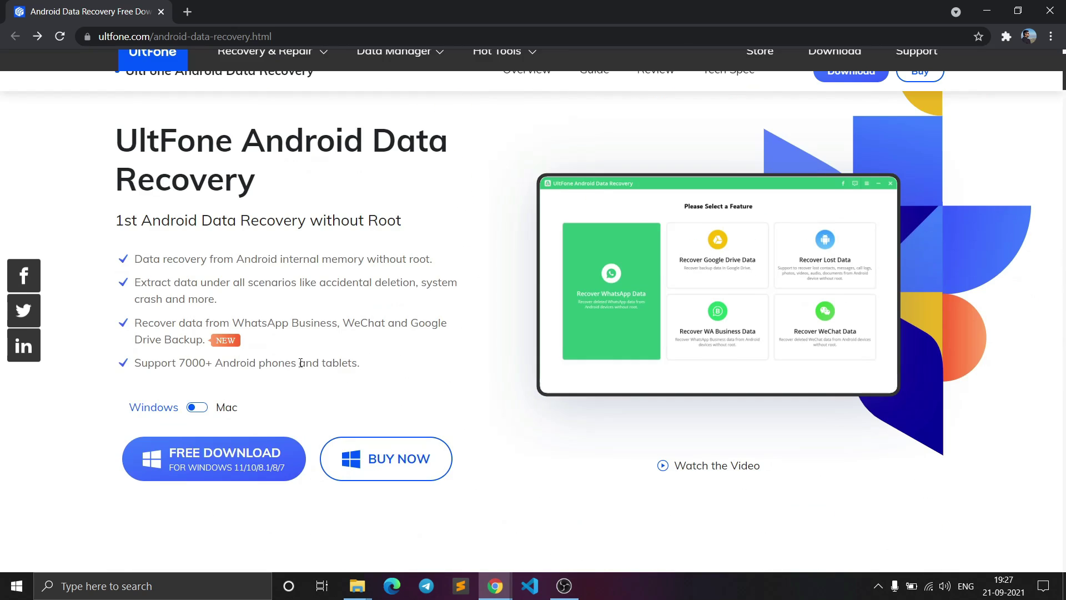
pyautogui.scroll(-1, 635, 304)
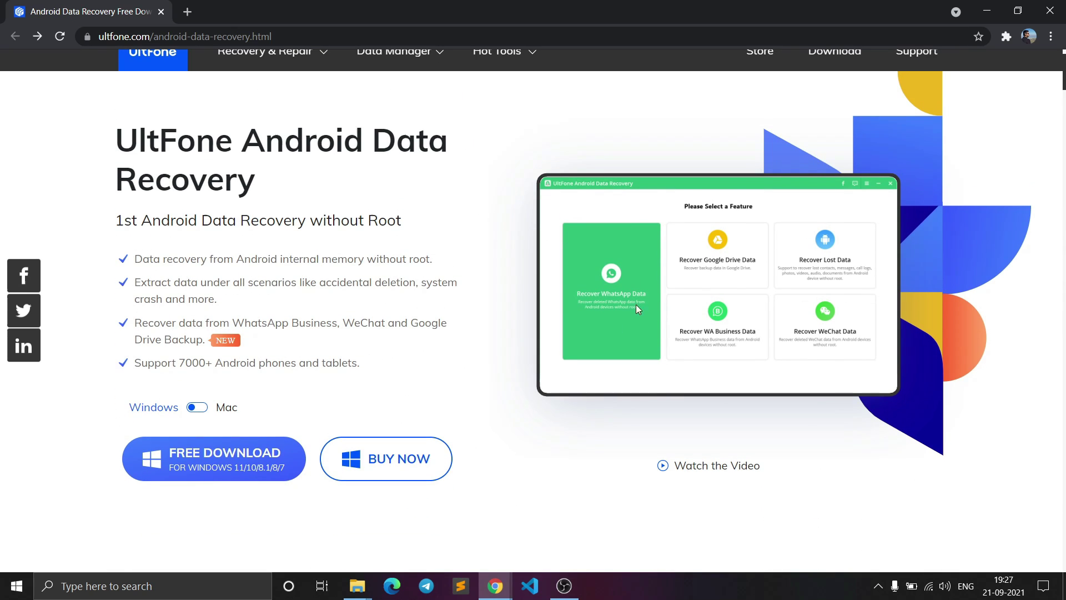
pyautogui.scroll(1, 505, 368)
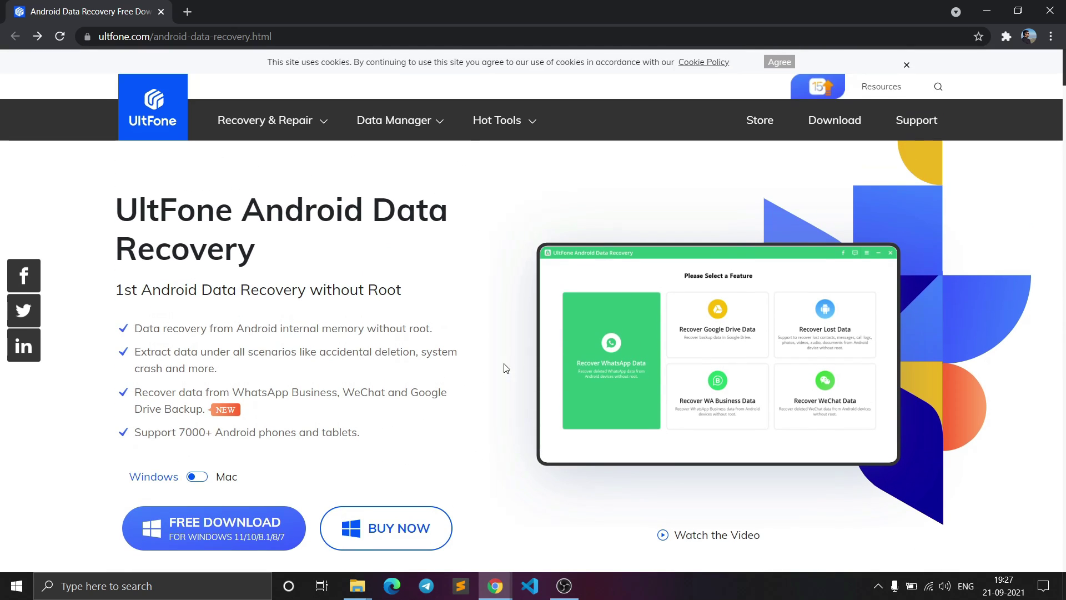
# Start the Windows download, cancel IDM's automatic download and notice, and bring up the Softwares folder.
pyautogui.click(195, 522)
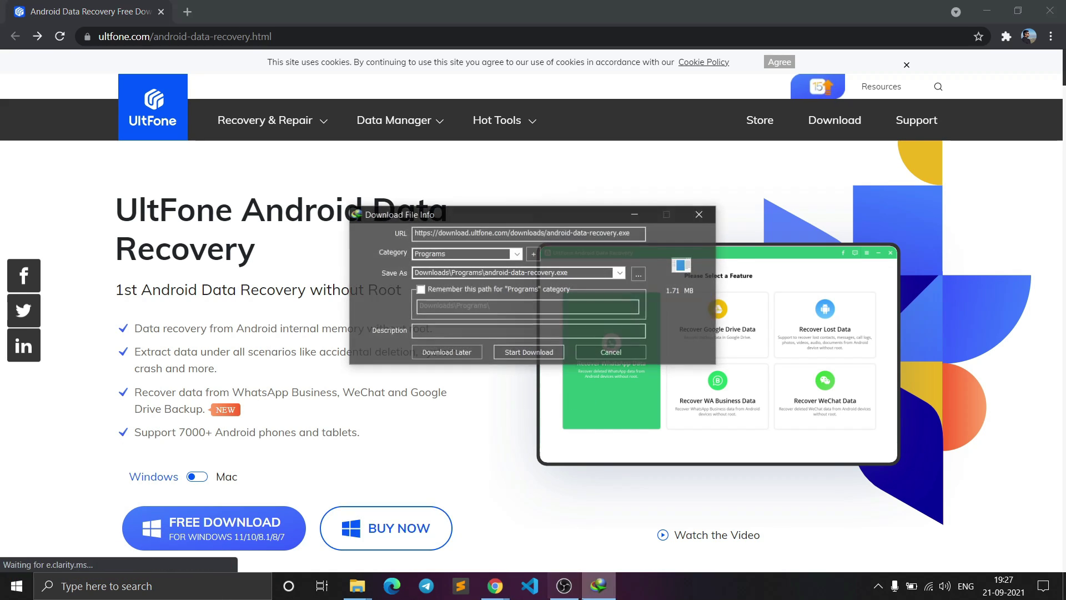
pyautogui.click(607, 350)
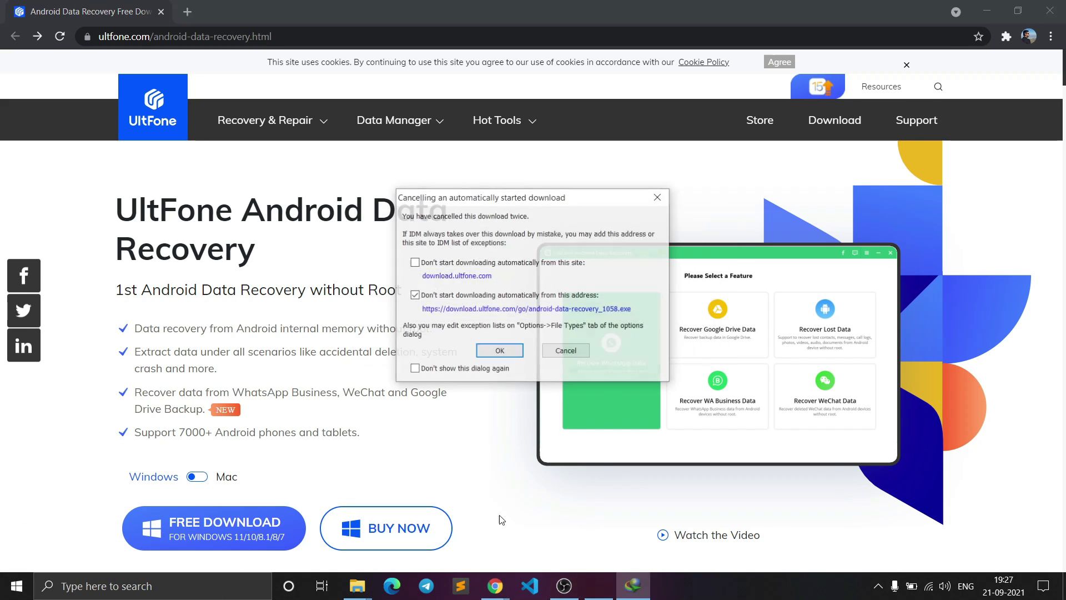
pyautogui.click(561, 350)
pyautogui.moveTo(358, 587)
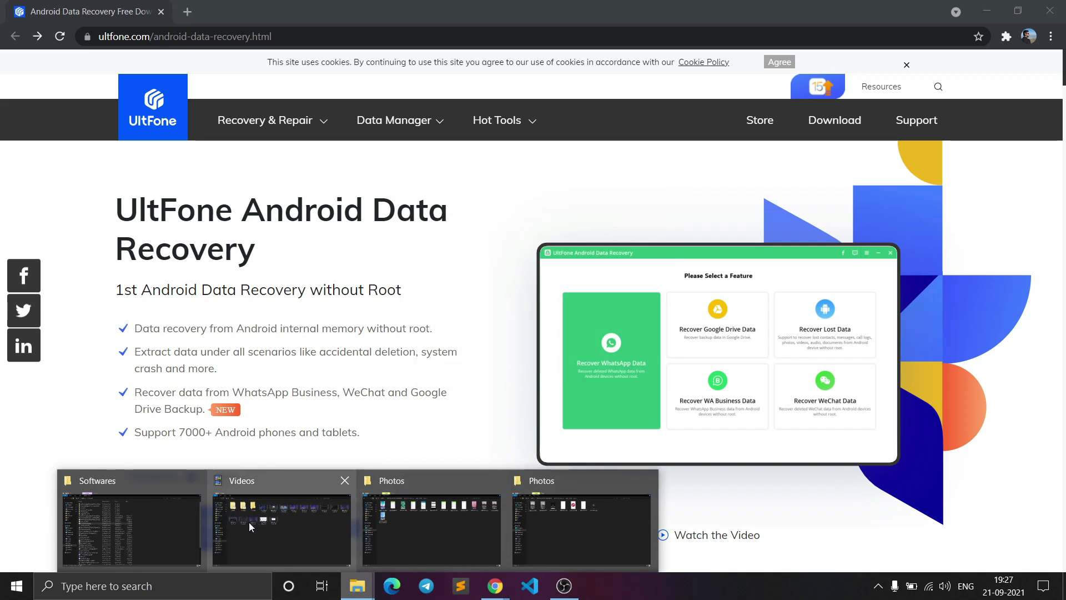
pyautogui.click(167, 519)
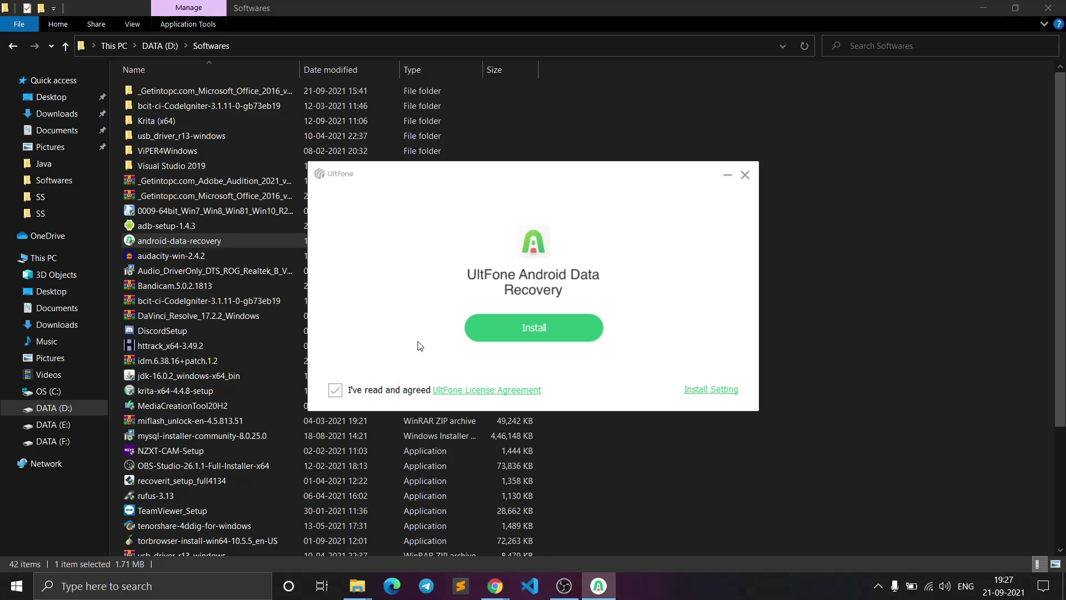
# Run the android-data-recovery installer from D:\Softwares and install it.
pyautogui.click(589, 327)
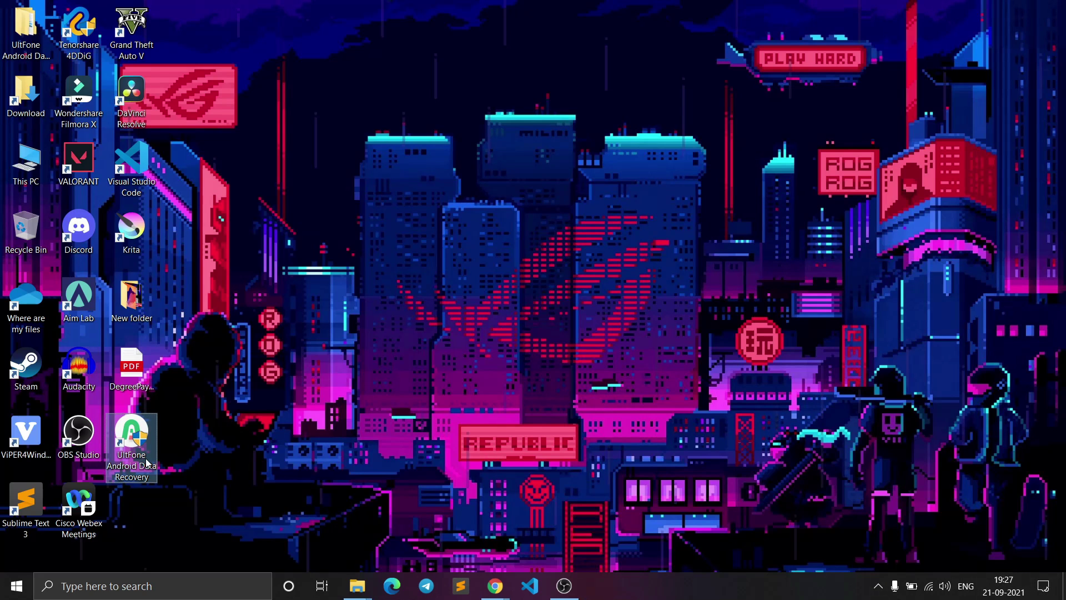
# Launch UltFone Android Data Recovery from its desktop shortcut.
pyautogui.doubleClick(142, 455)
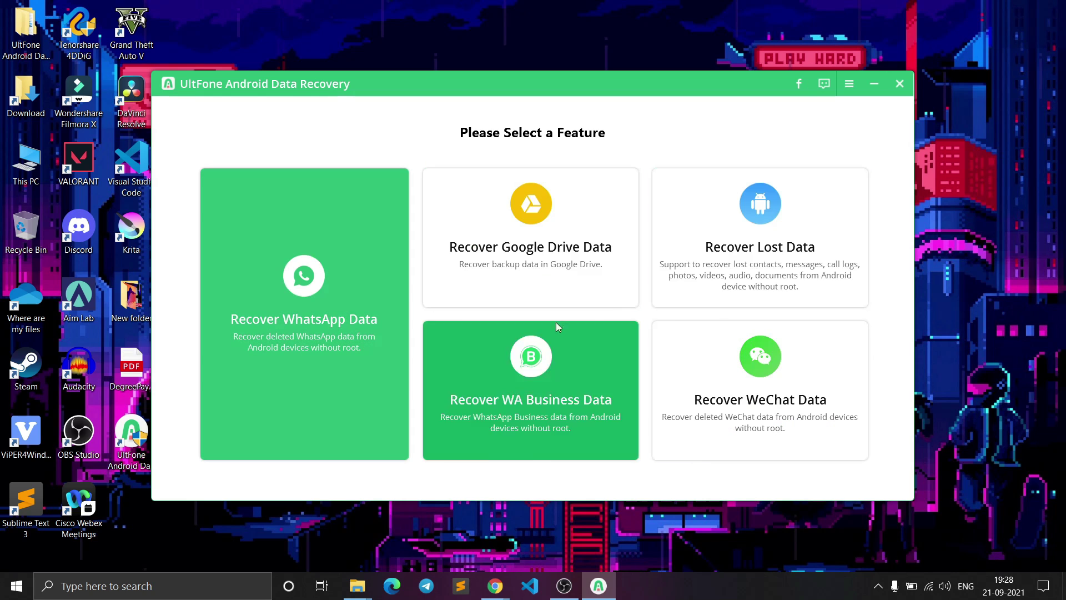
# Choose Recover Lost Data and connect the Android phone to reach file-type selection.
pyautogui.click(781, 239)
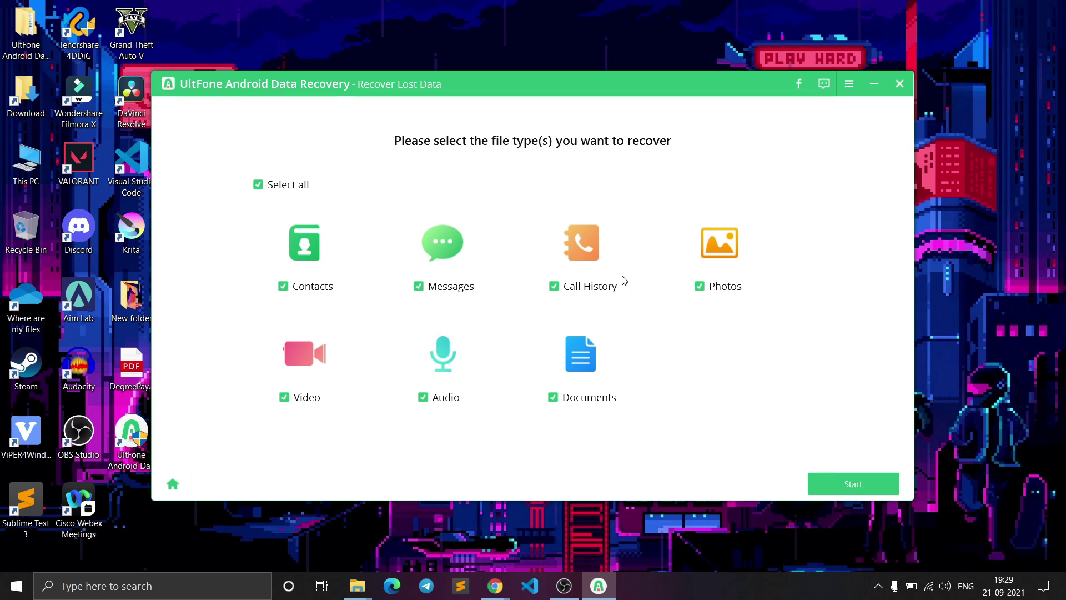
# Keep all seven file types selected, including Contacts, and start scanning the Redmi Note 3.
pyautogui.click(283, 287)
pyautogui.click(307, 293)
pyautogui.click(858, 485)
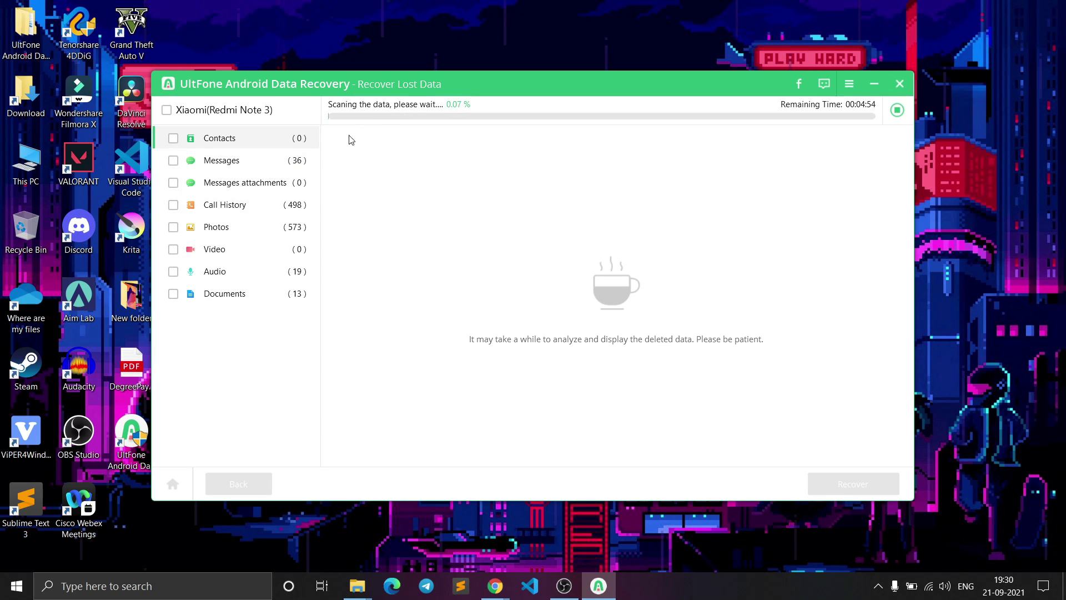
# Preview the found messages, call history, photos and audio files.
pyautogui.click(261, 162)
pyautogui.scroll(-3, 422, 255)
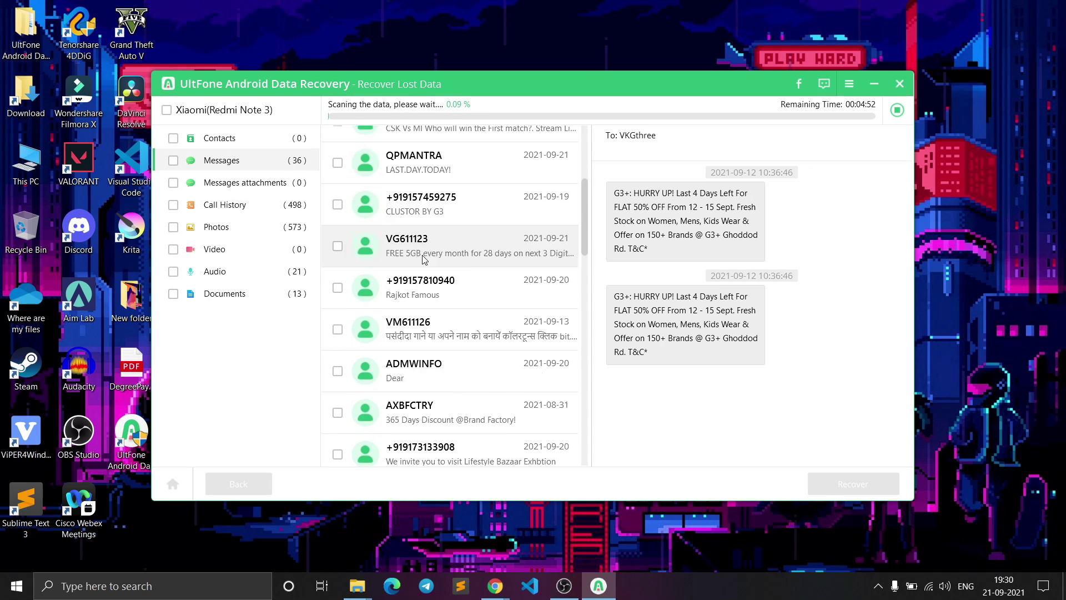
pyautogui.click(238, 205)
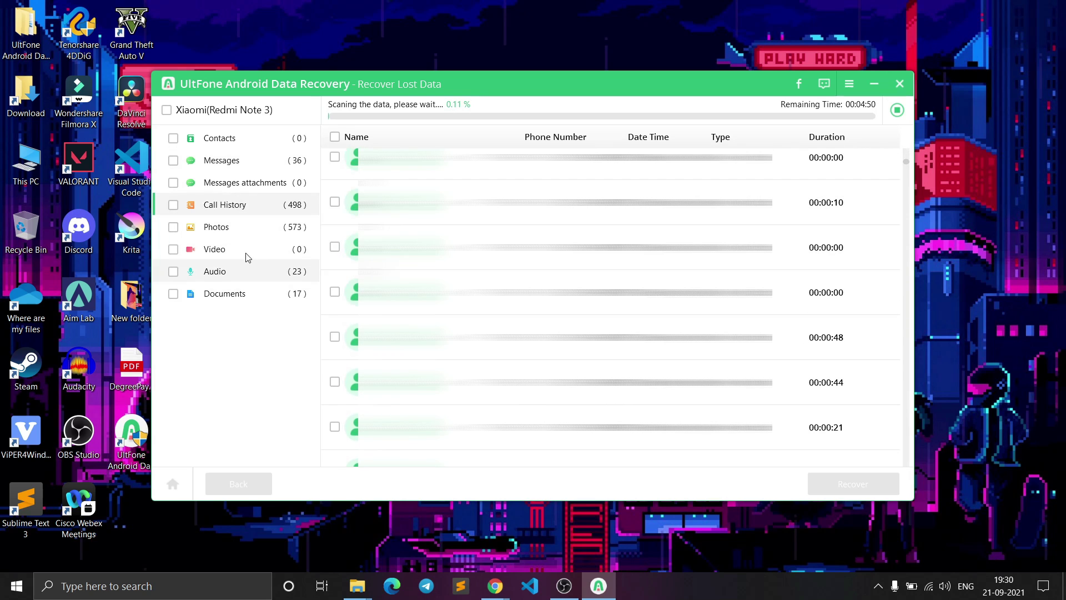
pyautogui.click(231, 227)
pyautogui.scroll(-10, 647, 298)
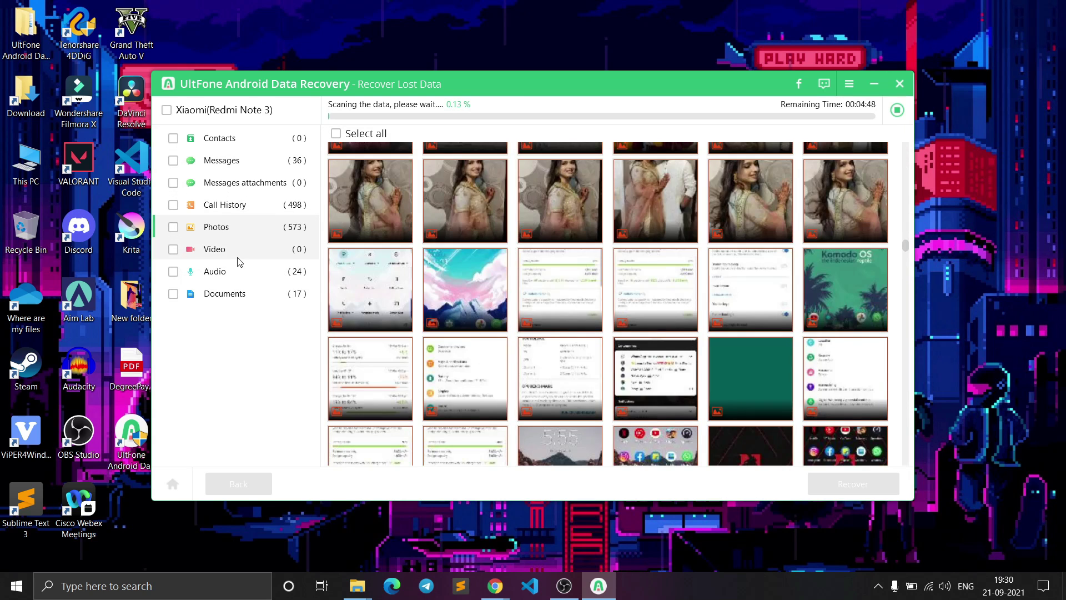
pyautogui.click(249, 269)
pyautogui.scroll(-5, 657, 290)
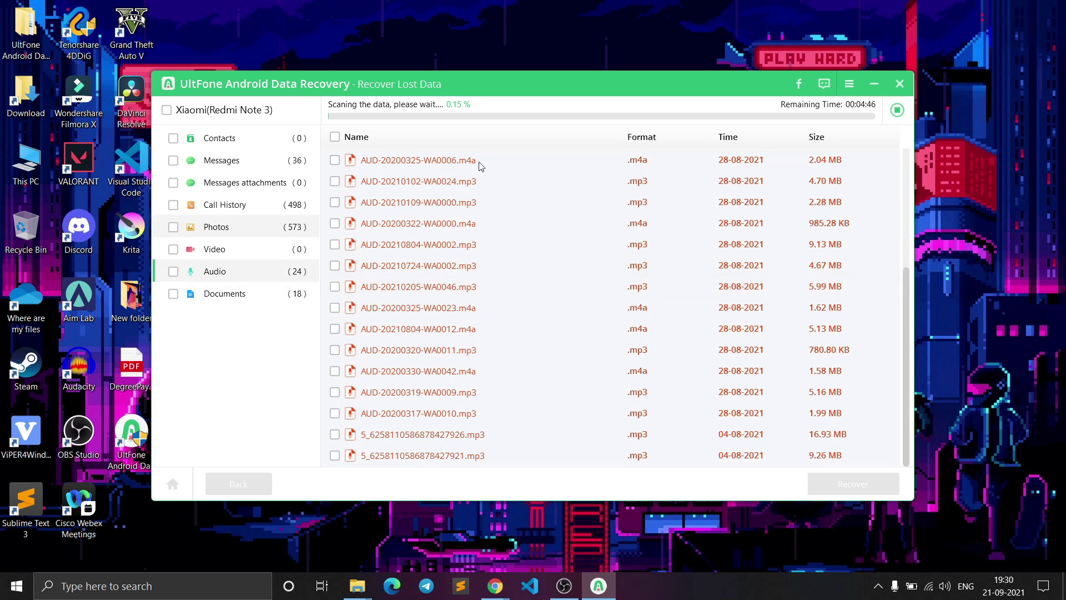
pyautogui.scroll(3, 500, 178)
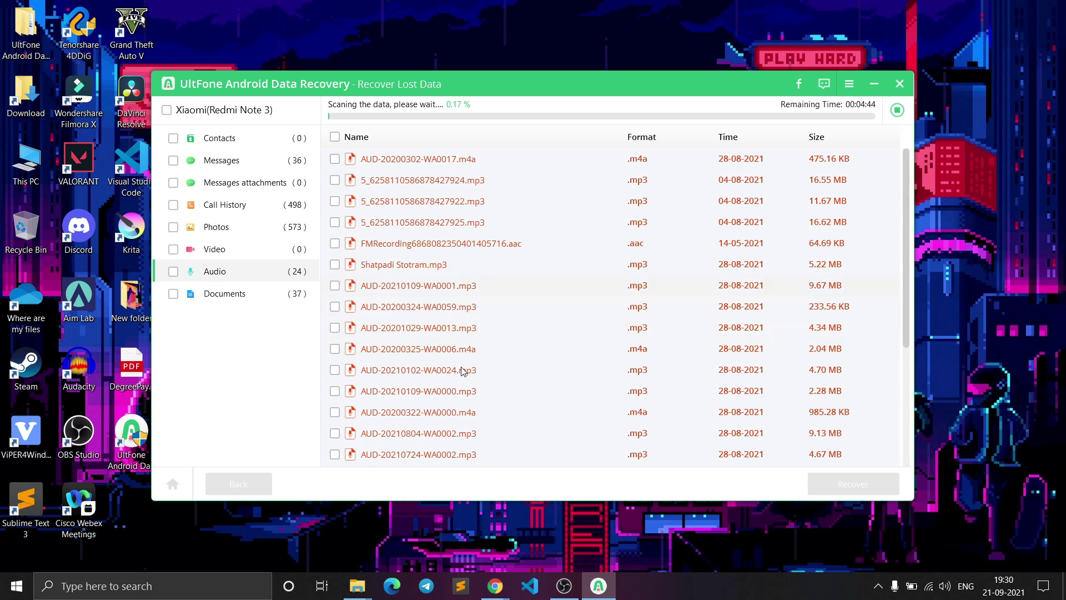
# Stop the running scan and confirm with Yes.
pyautogui.click(896, 111)
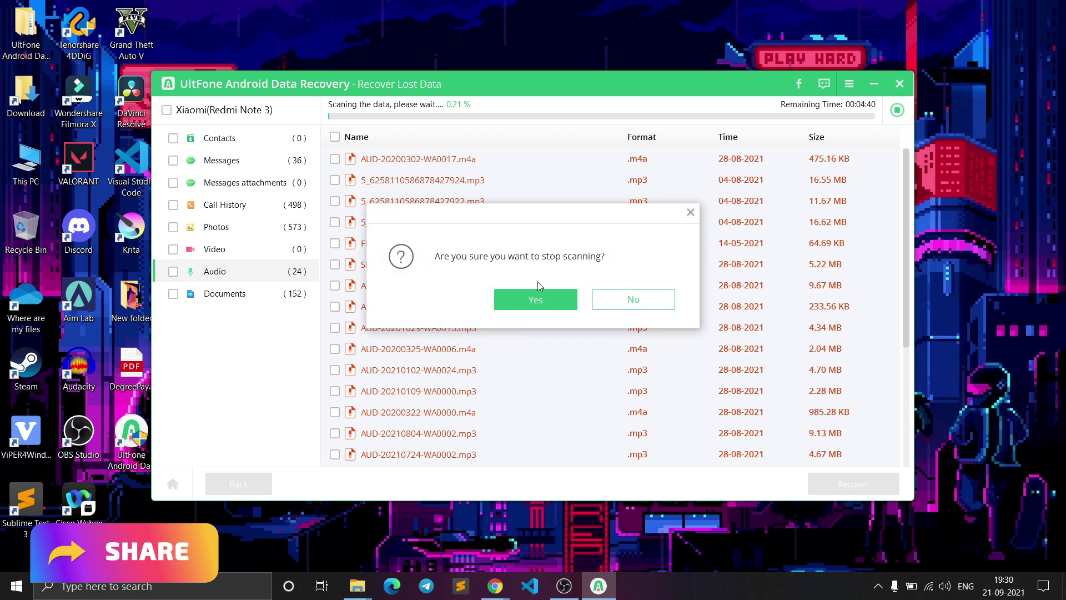
pyautogui.click(552, 310)
pyautogui.scroll(-3, 533, 291)
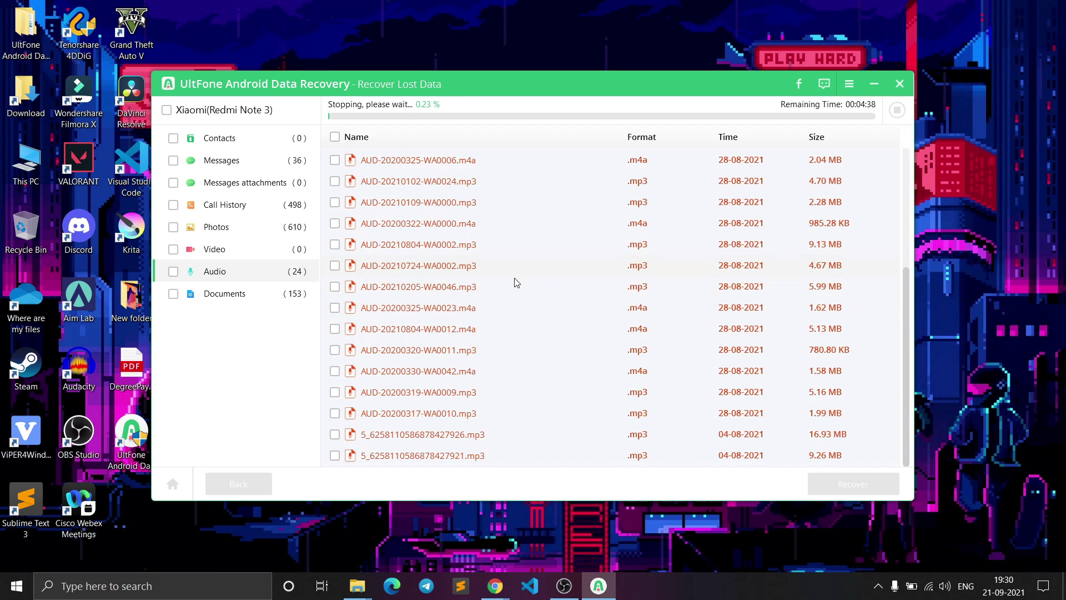
# Mark five audio files, including the 1.62 MB one, for recovery.
pyautogui.click(336, 245)
pyautogui.click(335, 266)
pyautogui.click(335, 287)
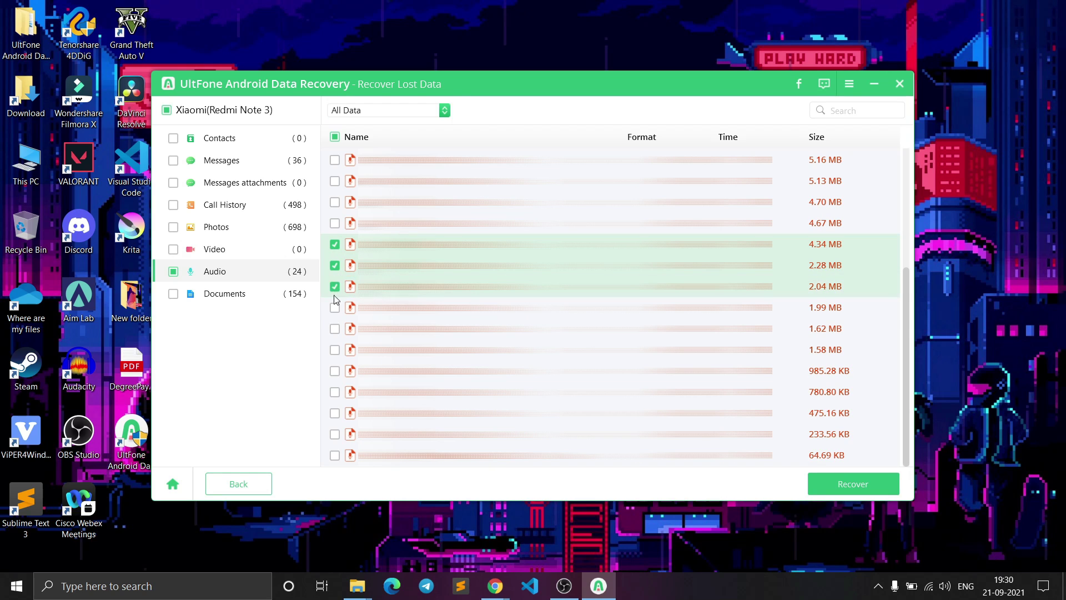
pyautogui.click(335, 308)
pyautogui.click(335, 328)
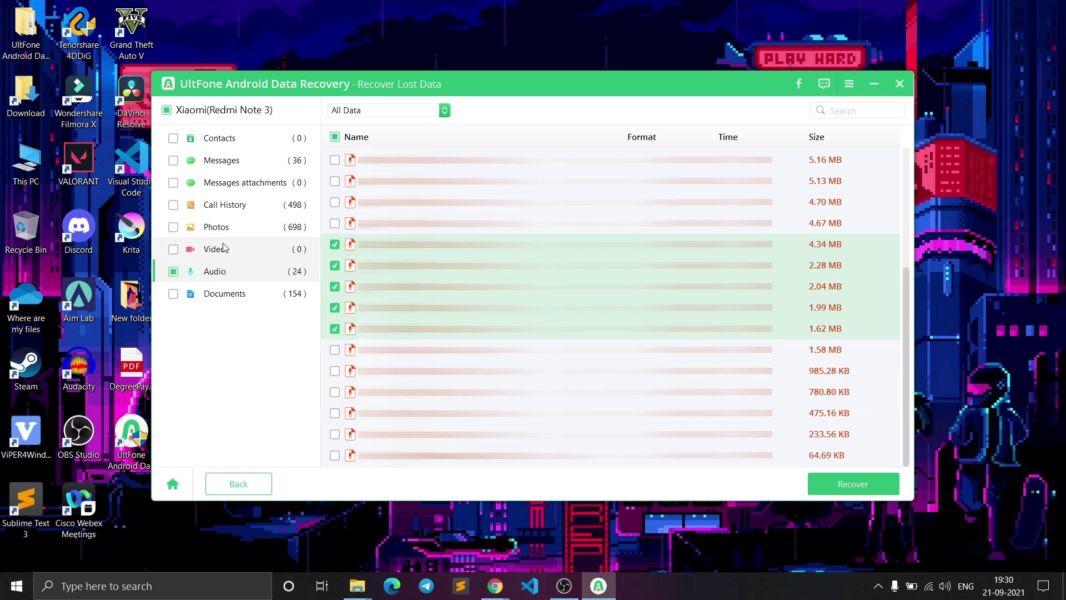
# Mark three call records in Call History for recovery.
pyautogui.click(242, 207)
pyautogui.click(336, 202)
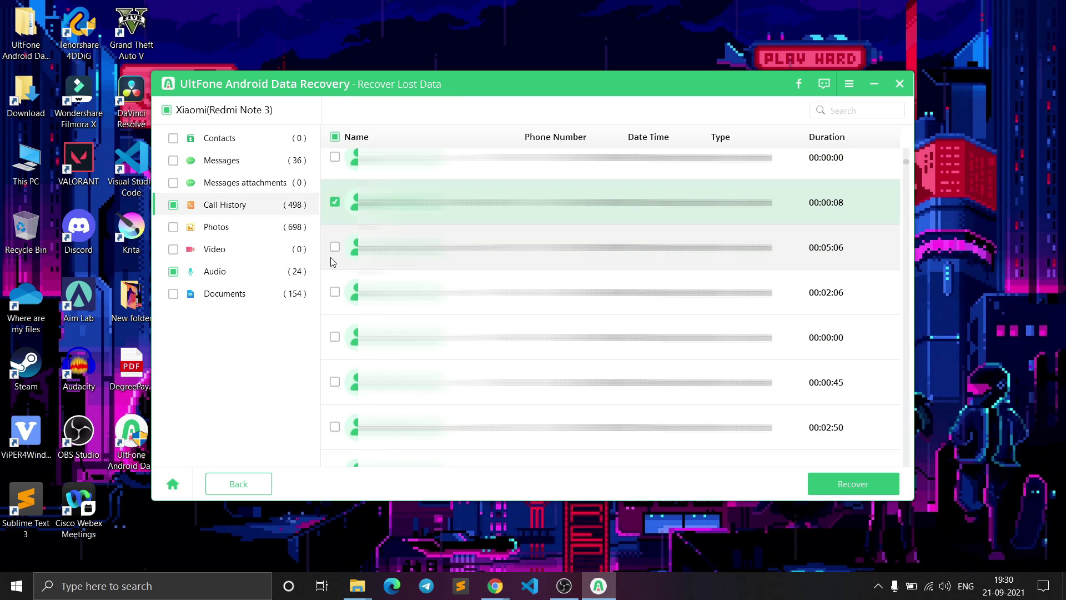
pyautogui.click(172, 160)
pyautogui.click(232, 205)
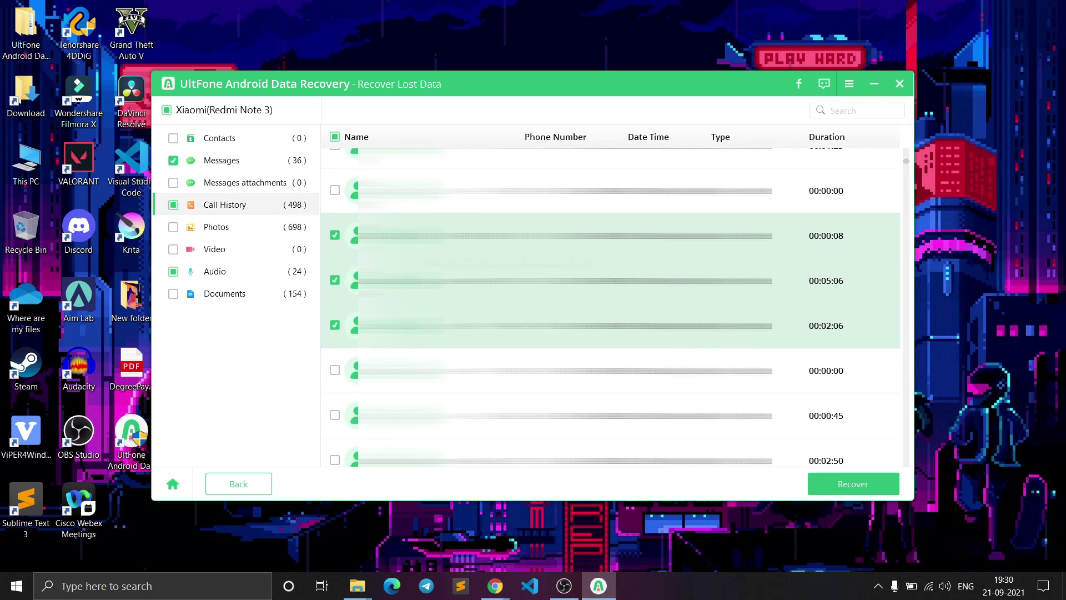
# Mark all messages, then browse the found photo thumbnails for recovery.
pyautogui.click(245, 167)
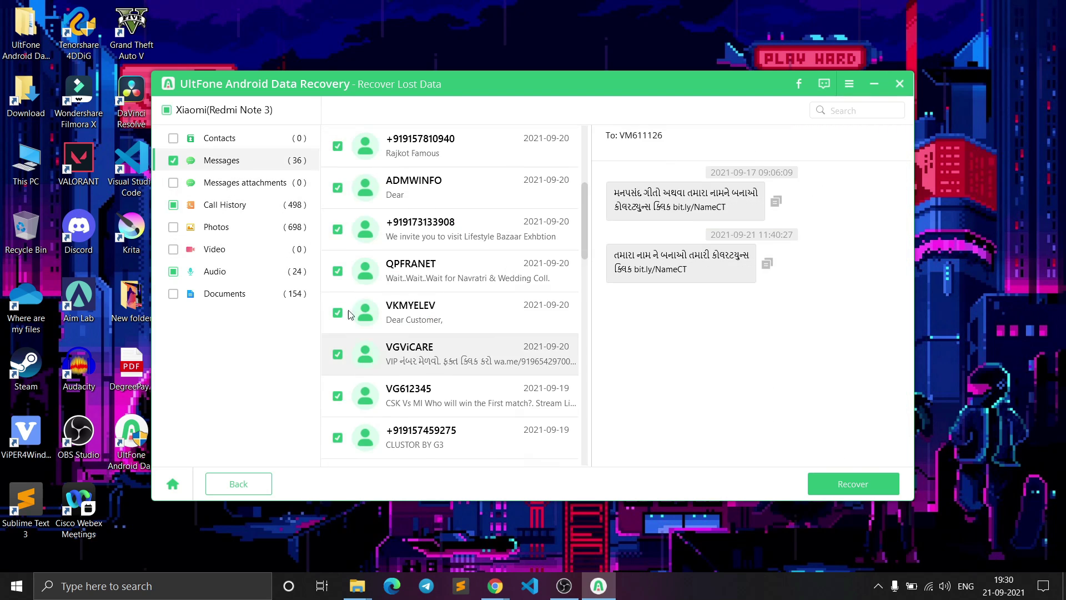
pyautogui.scroll(5, 465, 283)
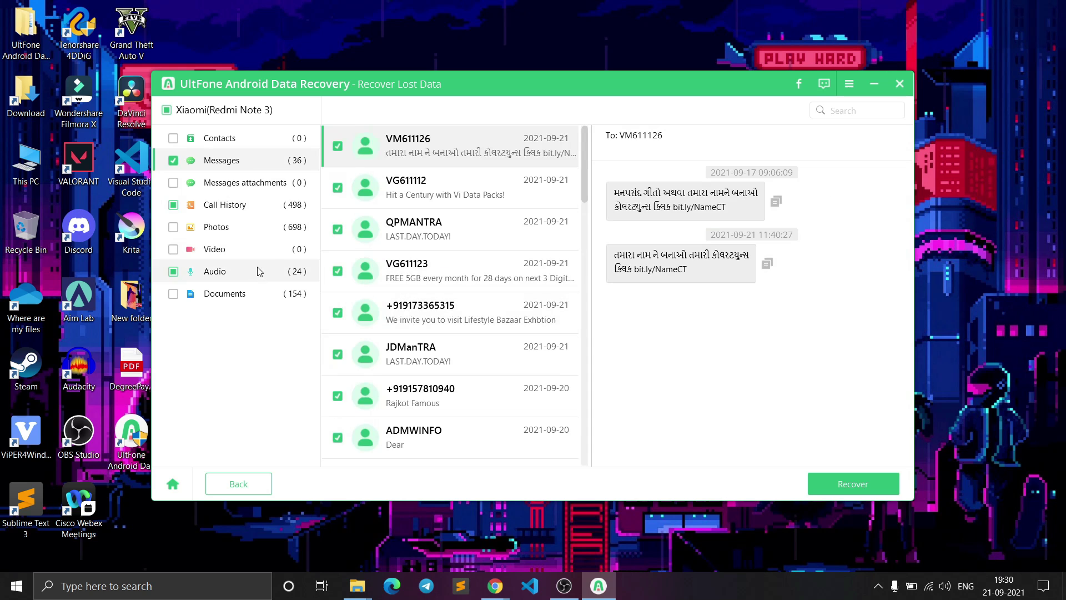
pyautogui.click(294, 228)
pyautogui.scroll(-5, 714, 326)
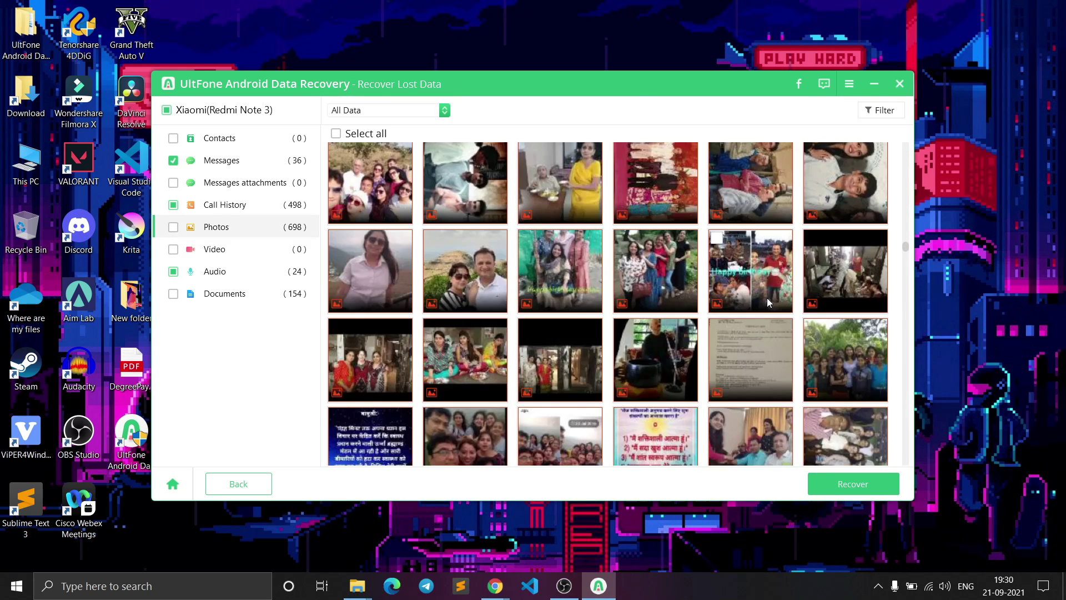
pyautogui.scroll(-20, 732, 326)
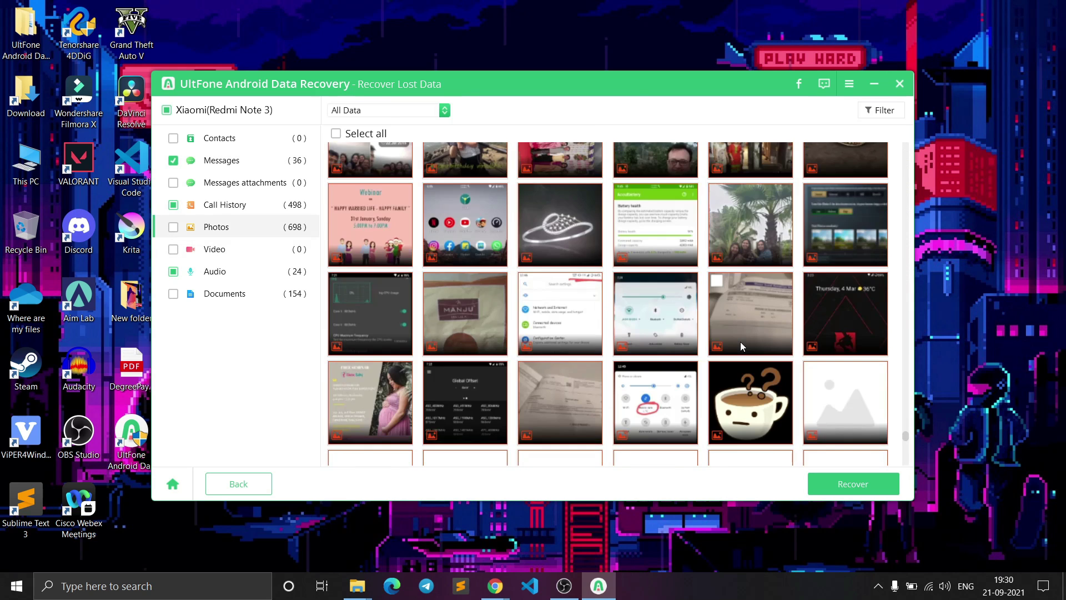
pyautogui.scroll(-10, 729, 345)
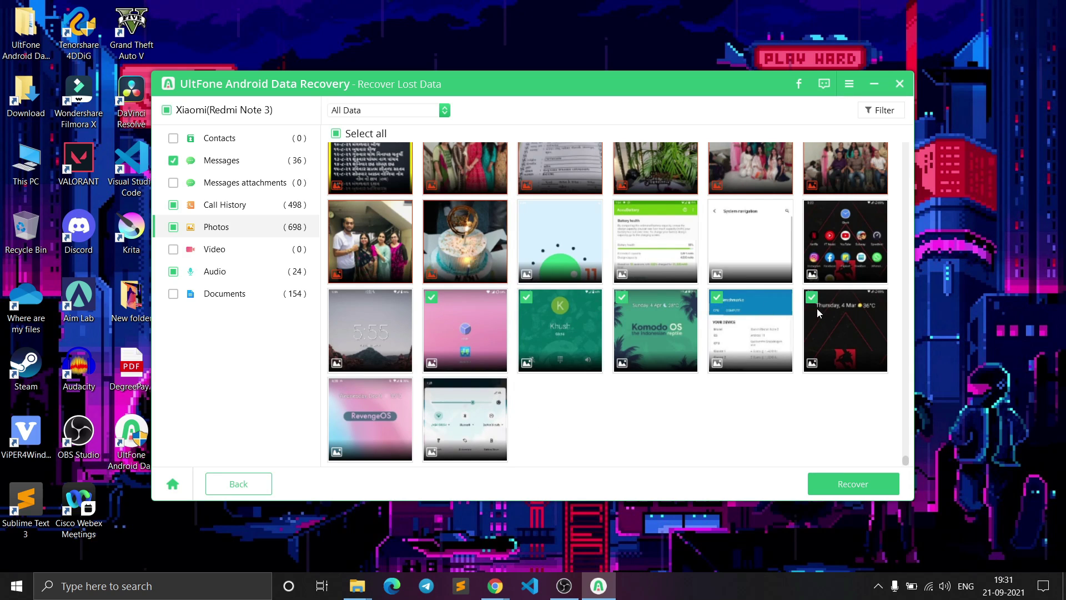
# Recover the marked items to the Desktop without photo enhancement.
pyautogui.click(843, 482)
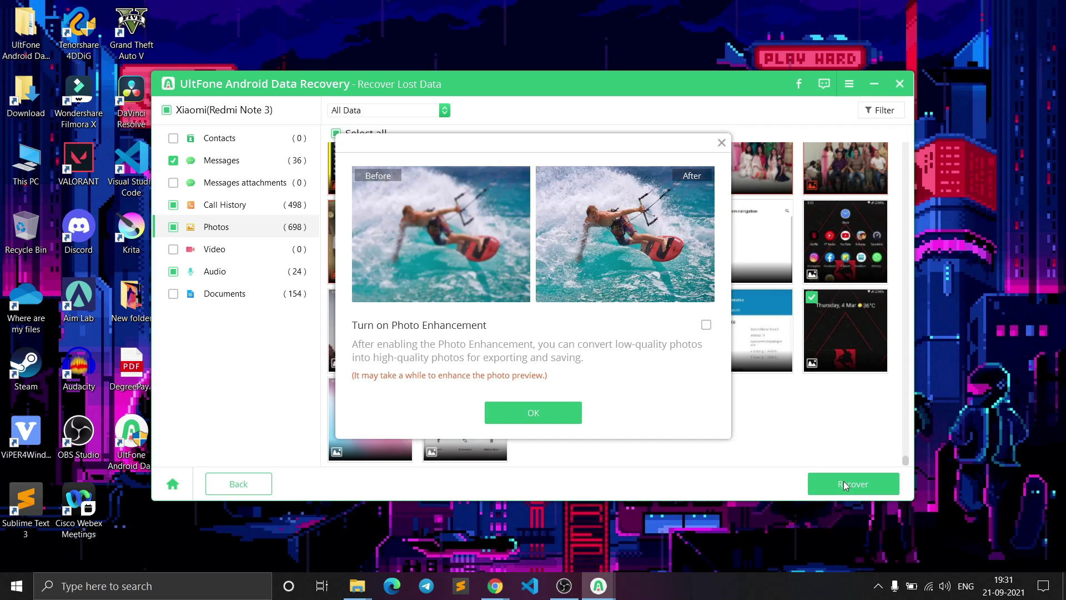
pyautogui.click(528, 417)
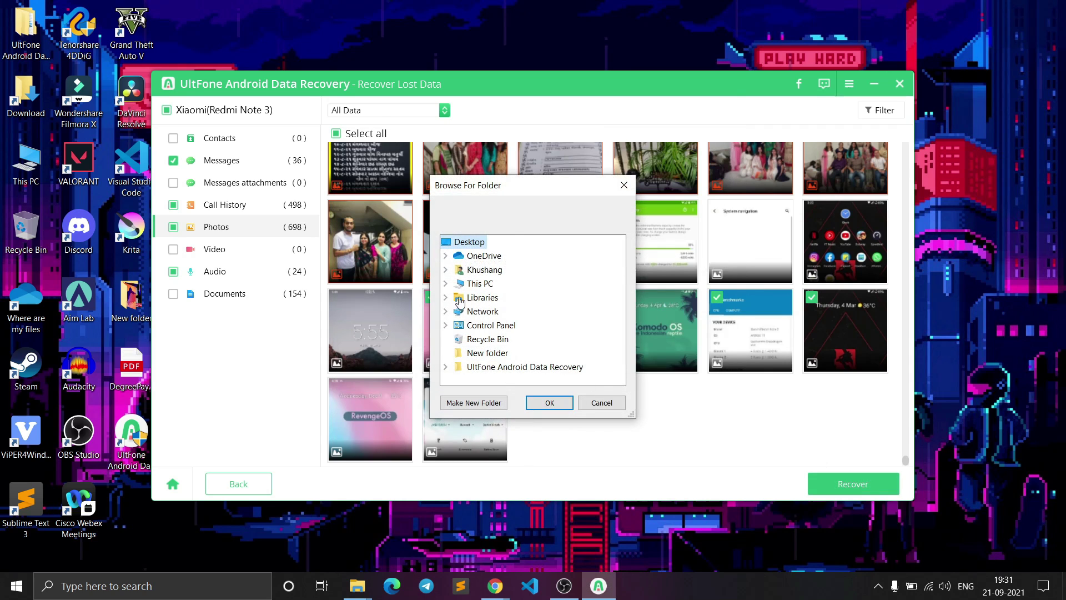
pyautogui.click(563, 406)
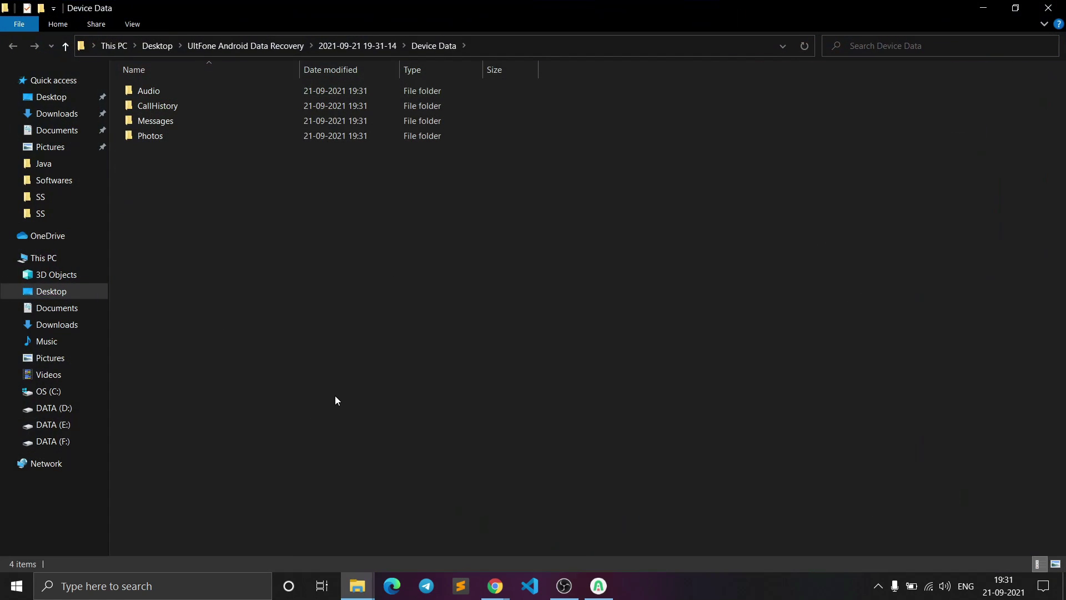
# Check the recovered Audio, CallHistory and Messages folders inside Device Data.
pyautogui.press('Return')
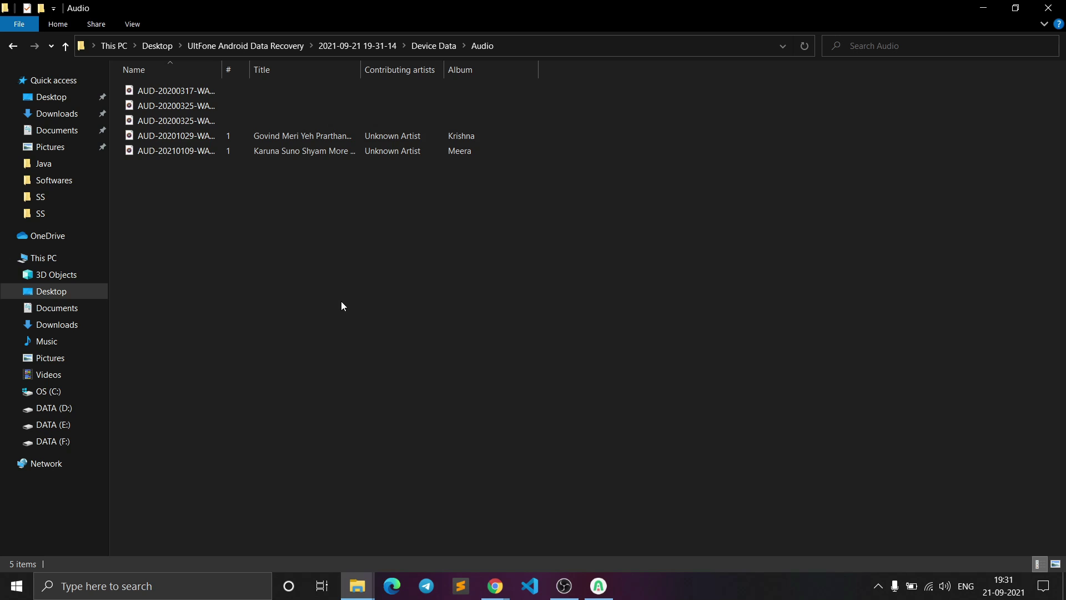
pyautogui.hotkey('alt', 'Left')
pyautogui.doubleClick(221, 110)
pyautogui.hotkey('alt', 'Left')
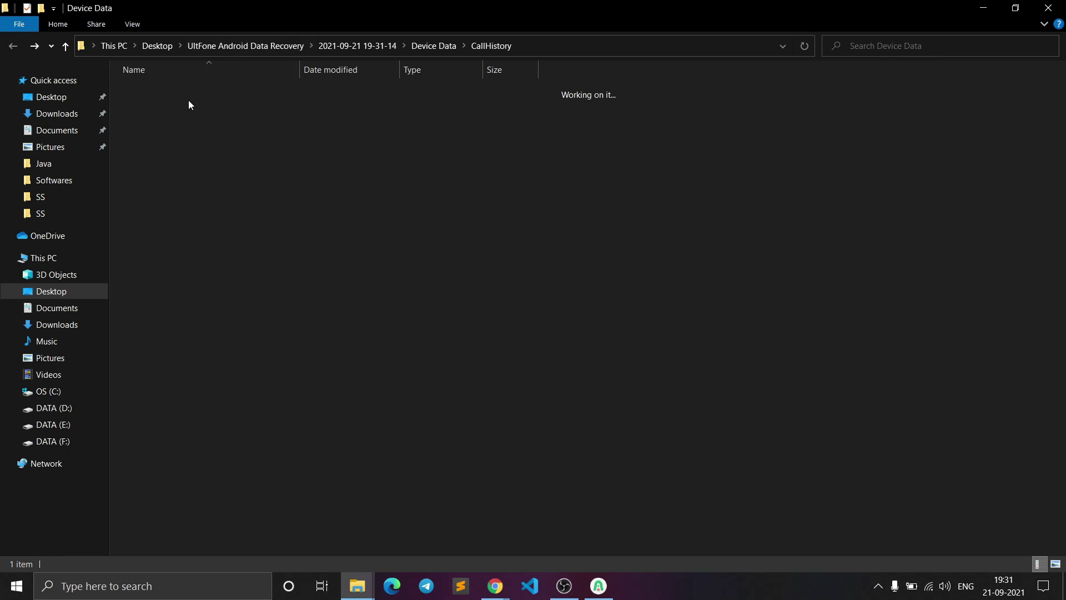
pyautogui.doubleClick(189, 121)
pyautogui.scroll(2, 313, 280)
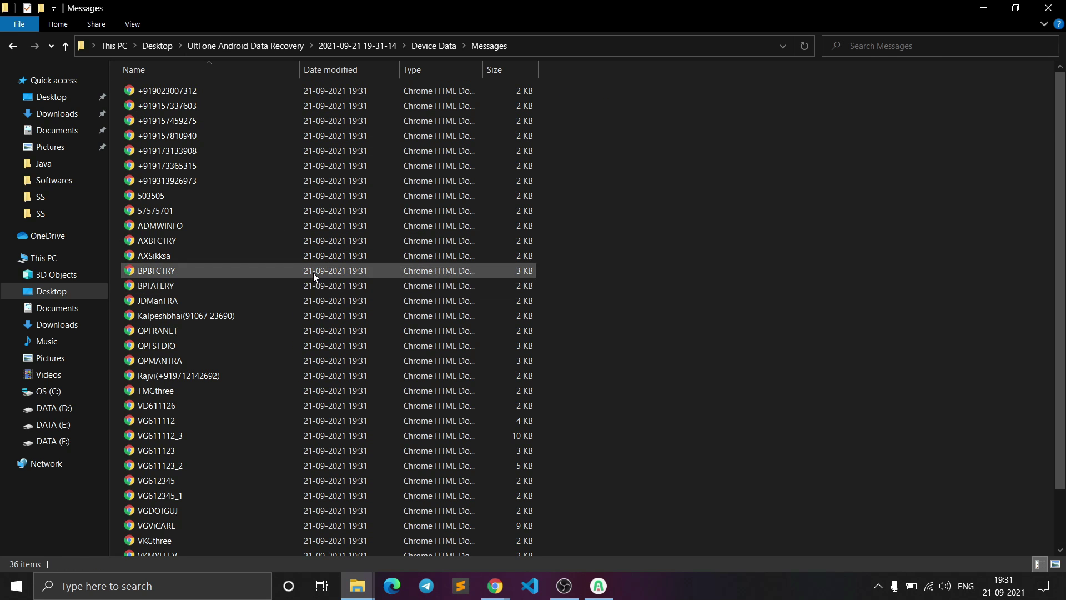
pyautogui.hotkey('alt', 'Left')
# Preview the recovered photos in the Photos folder, then close the viewer and minimize Explorer.
pyautogui.press('Down')
pyautogui.press('Return')
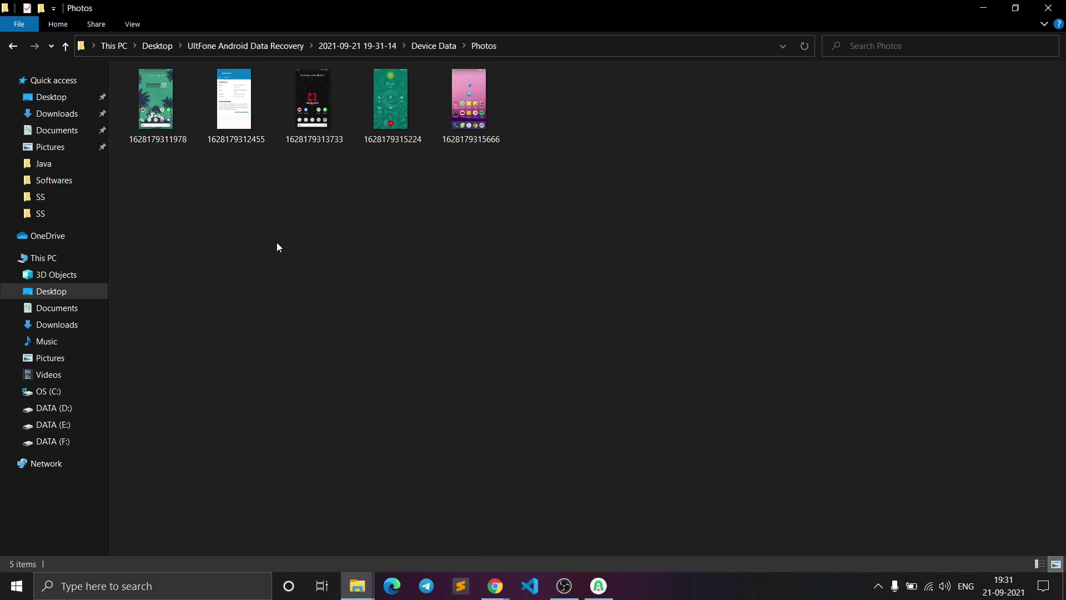
pyautogui.doubleClick(444, 110)
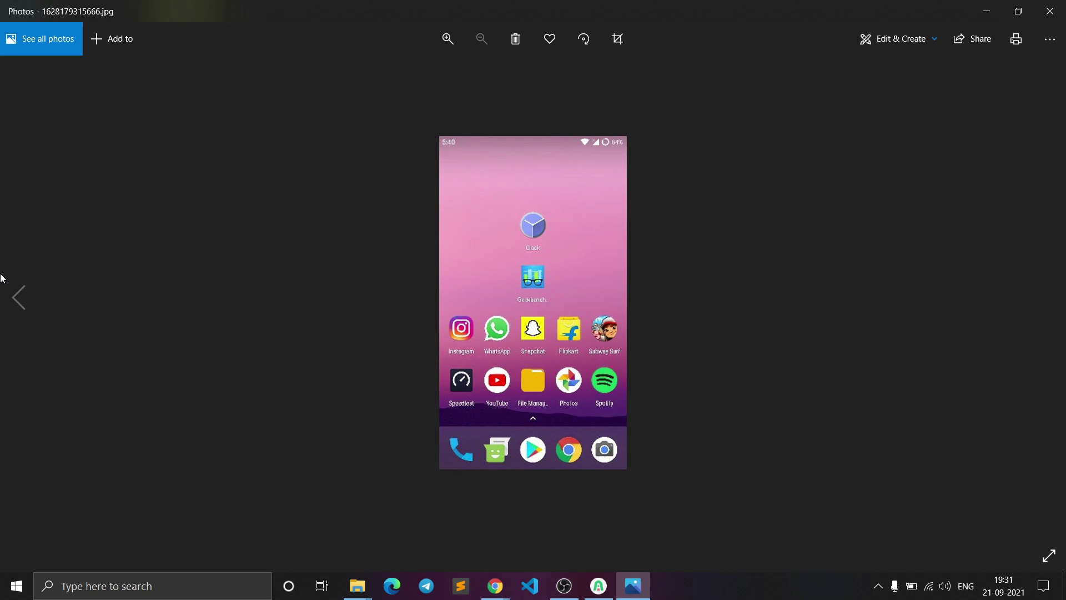
pyautogui.click(2, 289)
pyautogui.click(2, 290)
pyautogui.click(2, 290)
pyautogui.click(1049, 11)
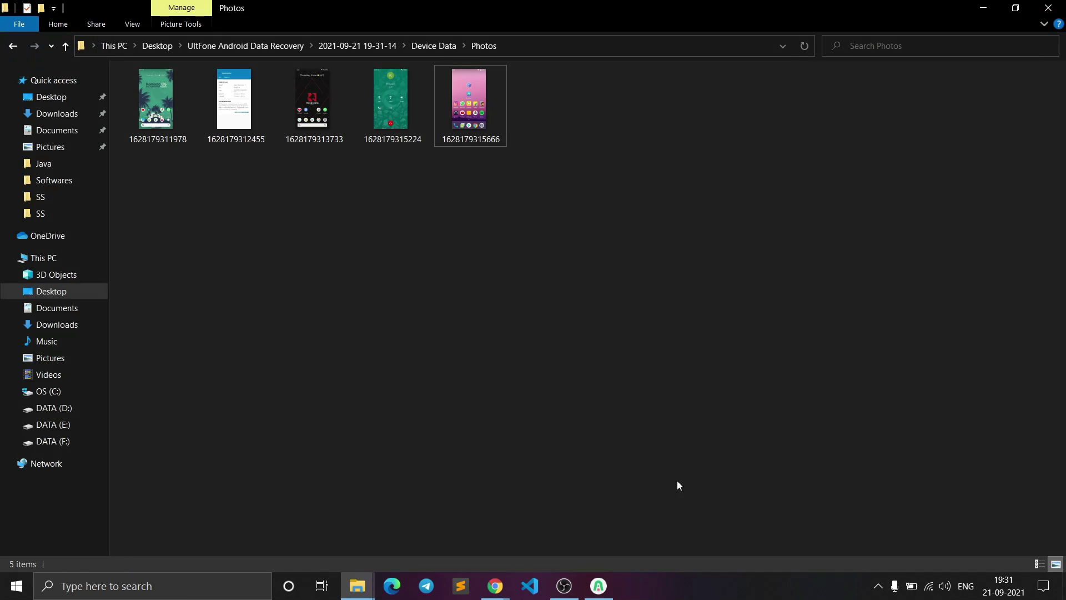
pyautogui.click(982, 8)
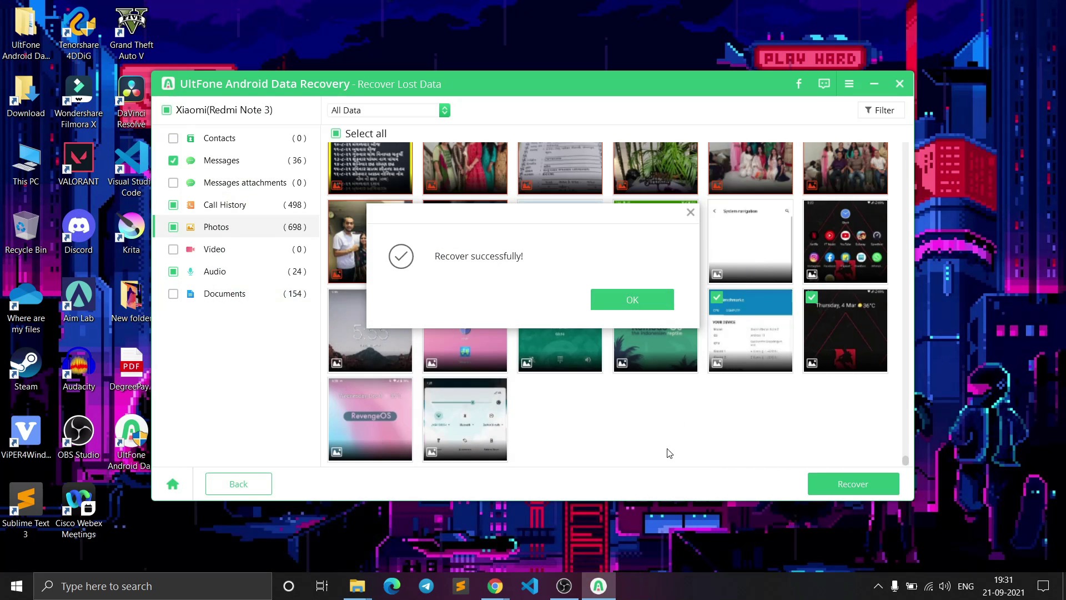
# Close the 'Recover successfully!' message and ask to go back to the home interface.
pyautogui.click(651, 297)
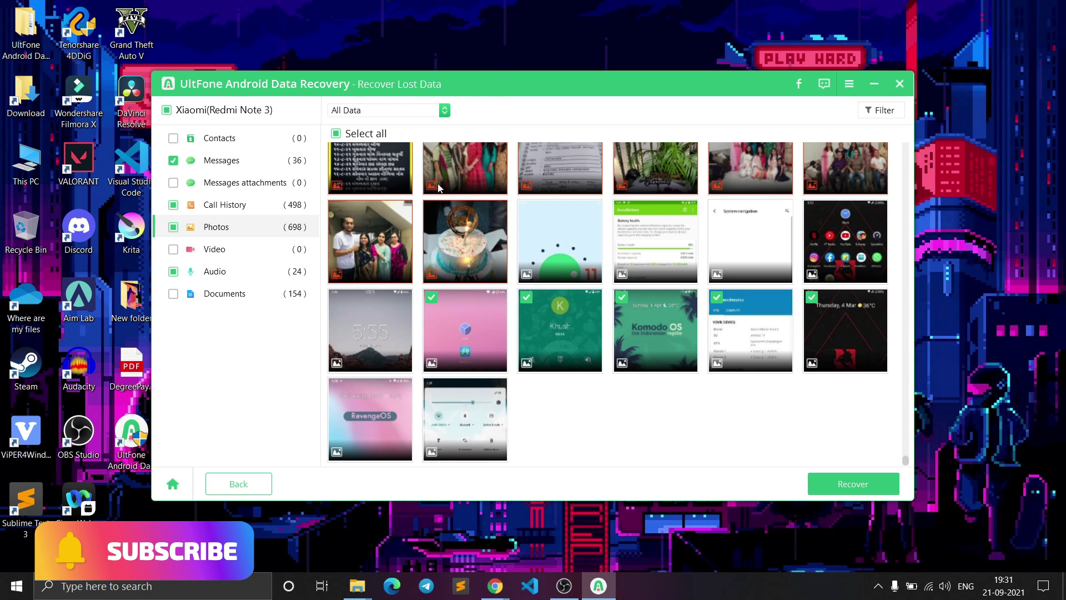
pyautogui.click(228, 488)
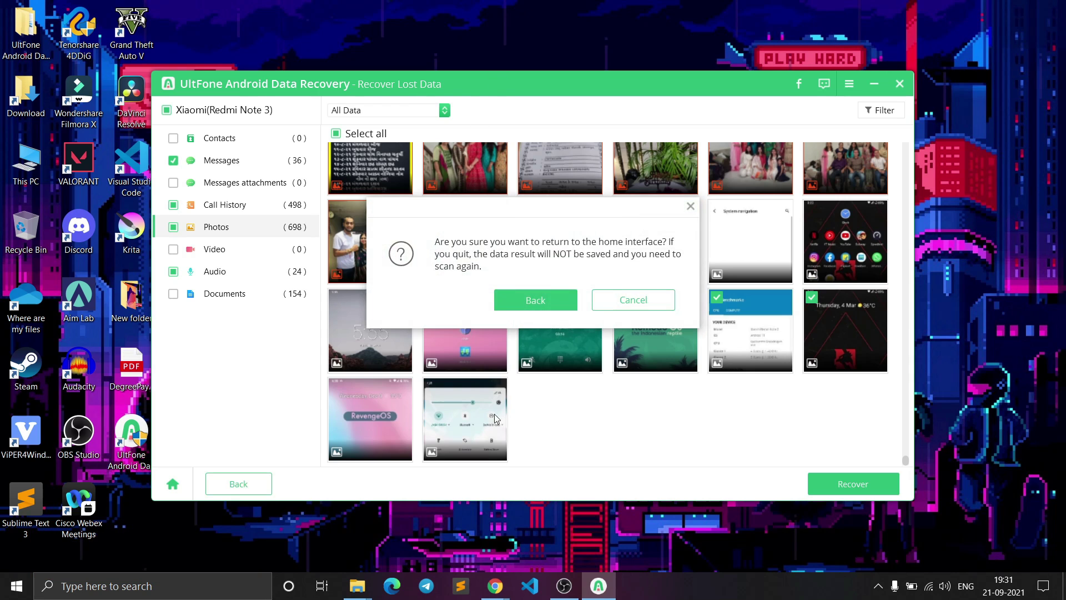
# Confirm leaving the scan results, start the Recover WhatsApp Data scan, and keep it running past the closing warning.
pyautogui.click(552, 299)
pyautogui.click(173, 483)
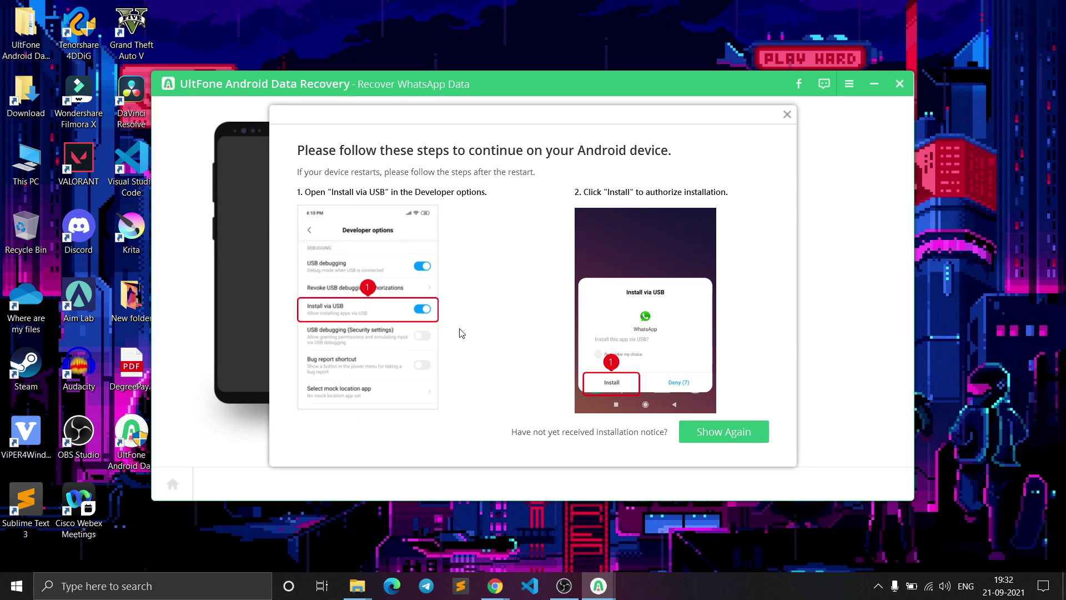
pyautogui.click(899, 84)
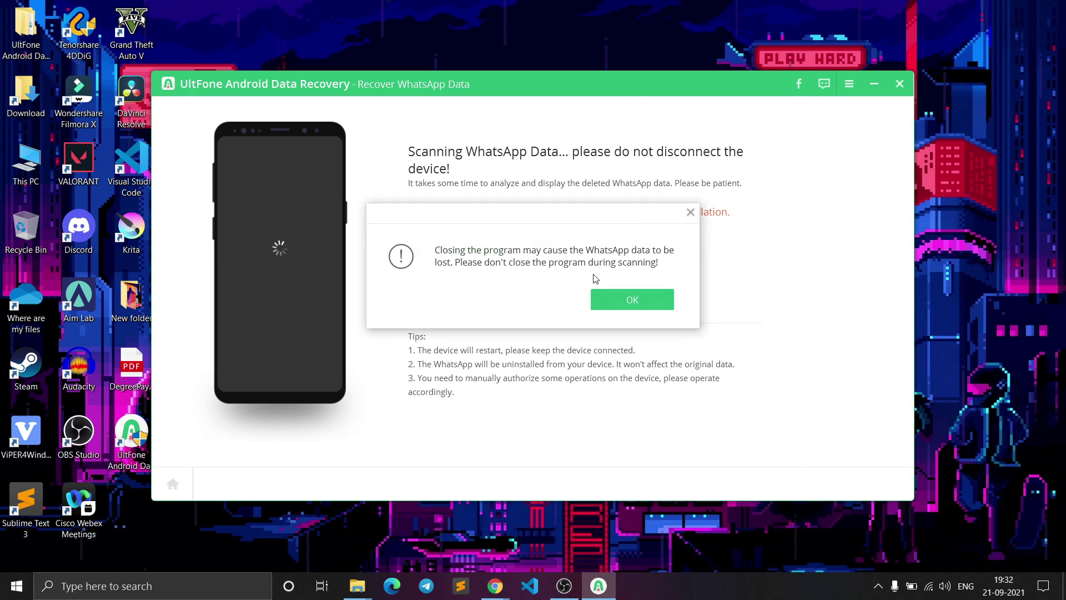
pyautogui.click(616, 299)
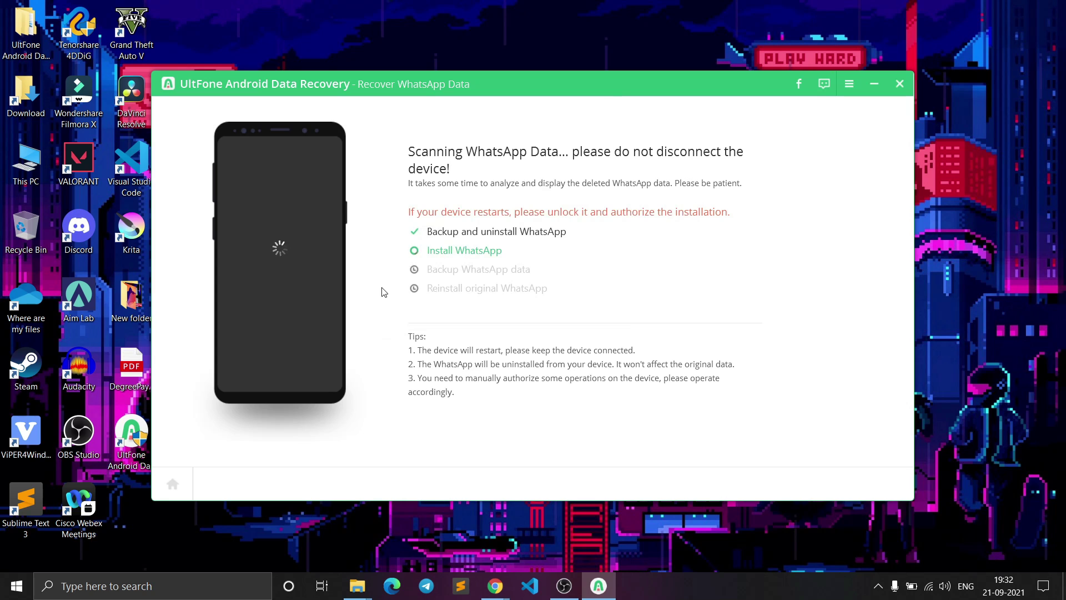
# Switch to Chrome and scroll through the ultfone.com Android Data Recovery page's features and license prices.
pyautogui.hotkey('alt', 'Tab')
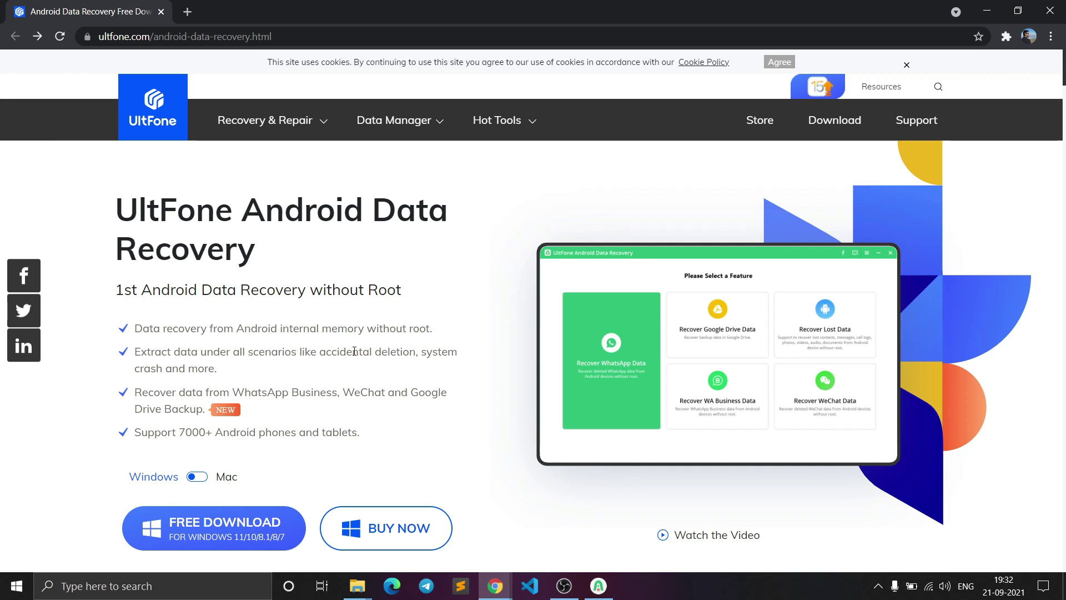
pyautogui.scroll(-1, 459, 285)
pyautogui.scroll(1, 472, 277)
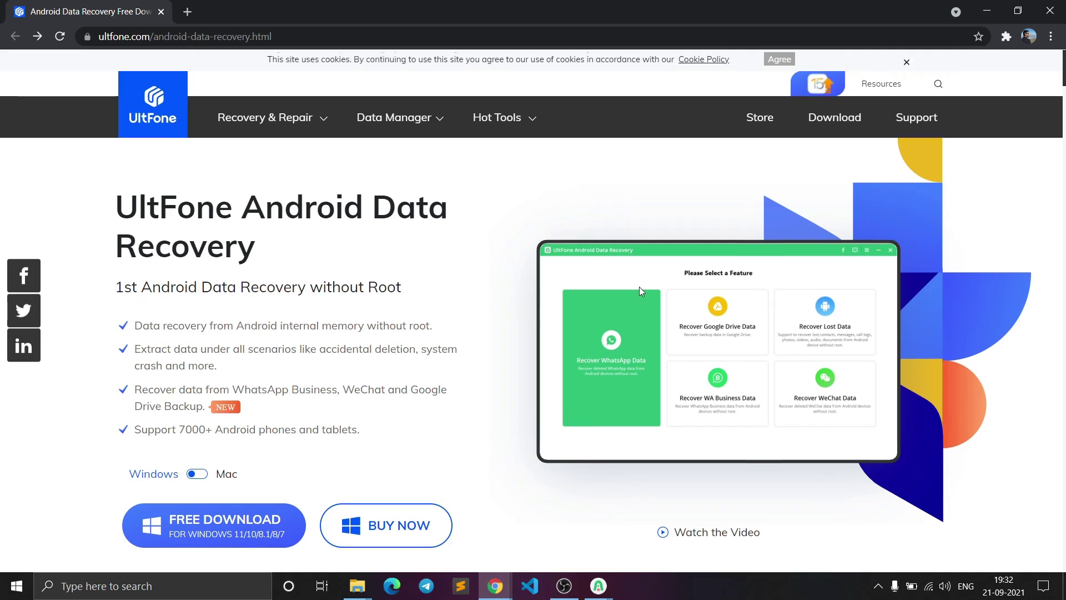
pyautogui.scroll(-2, 711, 294)
pyautogui.scroll(2, 711, 295)
pyautogui.scroll(-15, 725, 295)
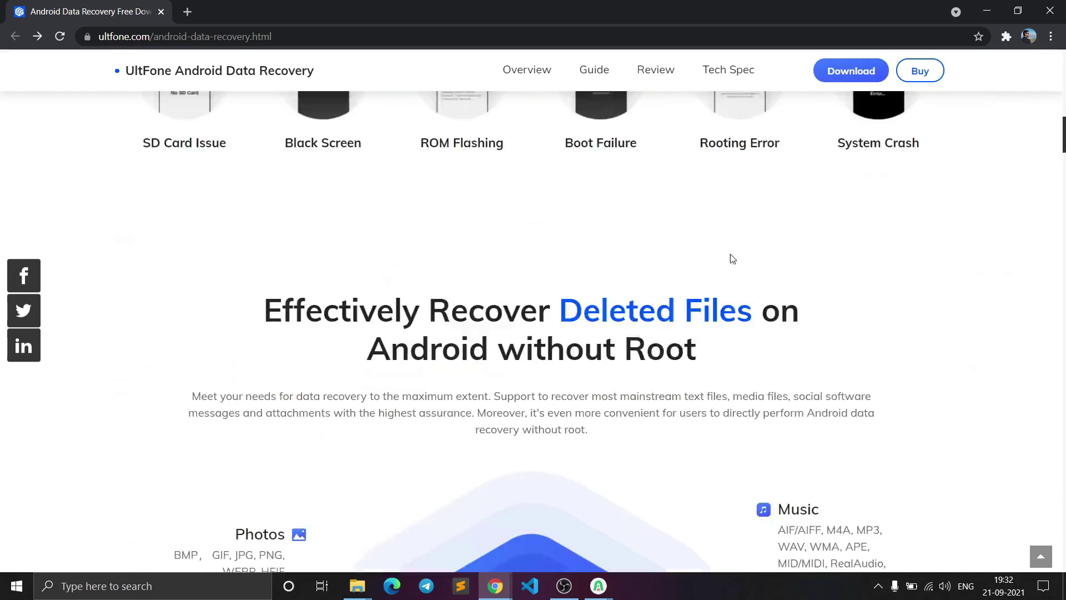
pyautogui.scroll(-6, 725, 296)
pyautogui.scroll(20, 721, 283)
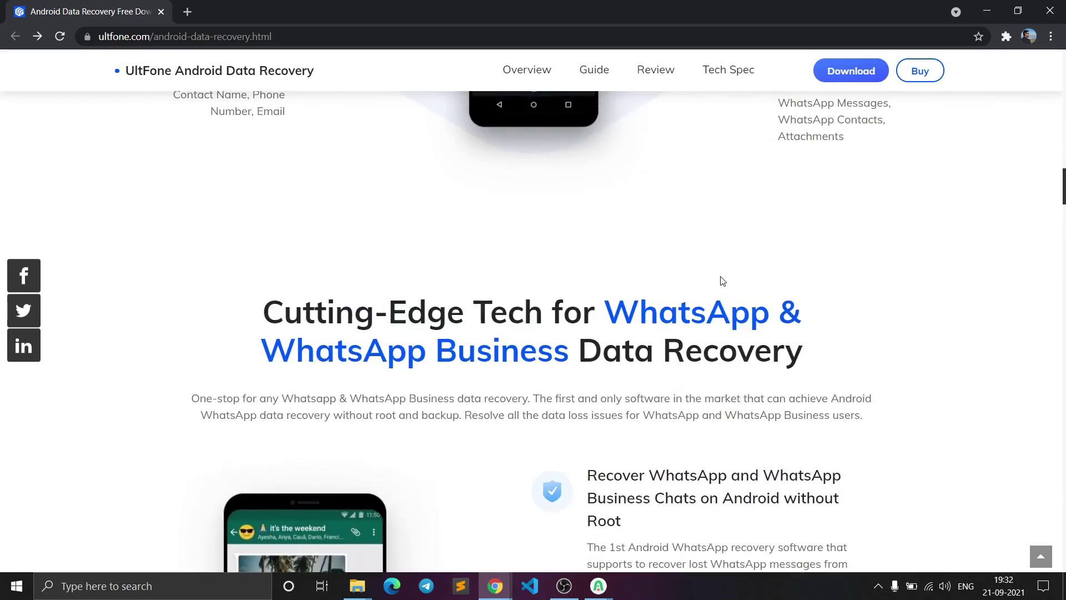
pyautogui.scroll(10, 721, 280)
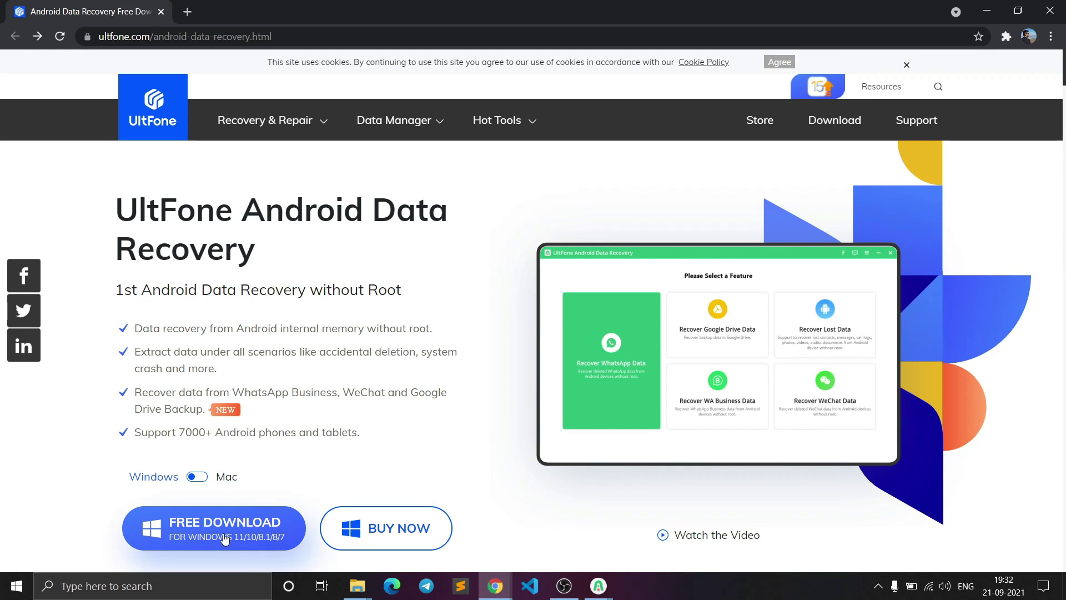
pyautogui.scroll(-1, 389, 472)
pyautogui.click(374, 473)
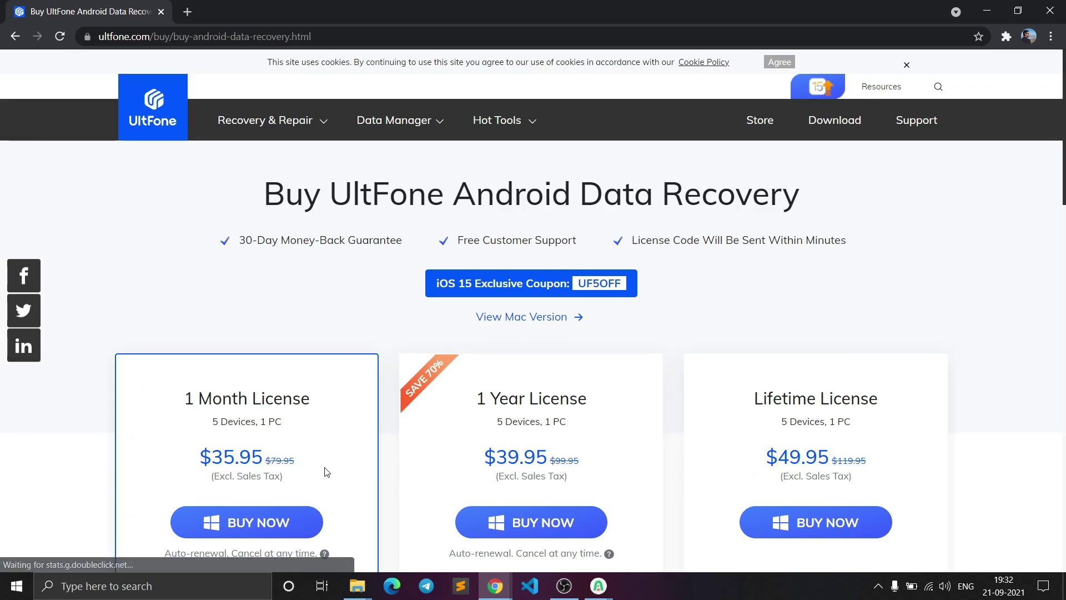
pyautogui.scroll(-1, 333, 444)
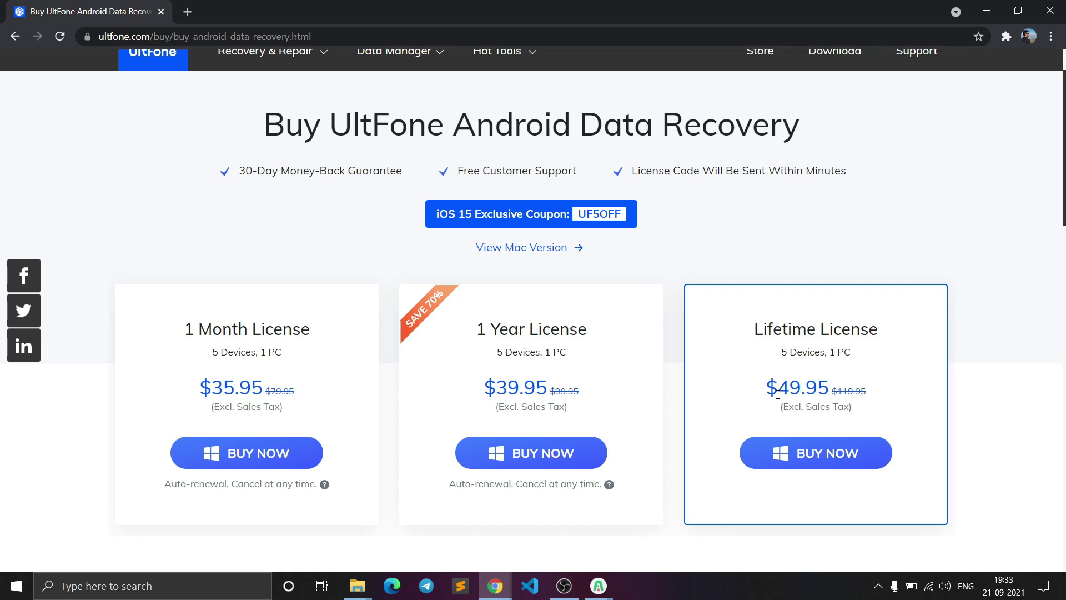
pyautogui.scroll(-10, 777, 394)
pyautogui.scroll(12, 583, 362)
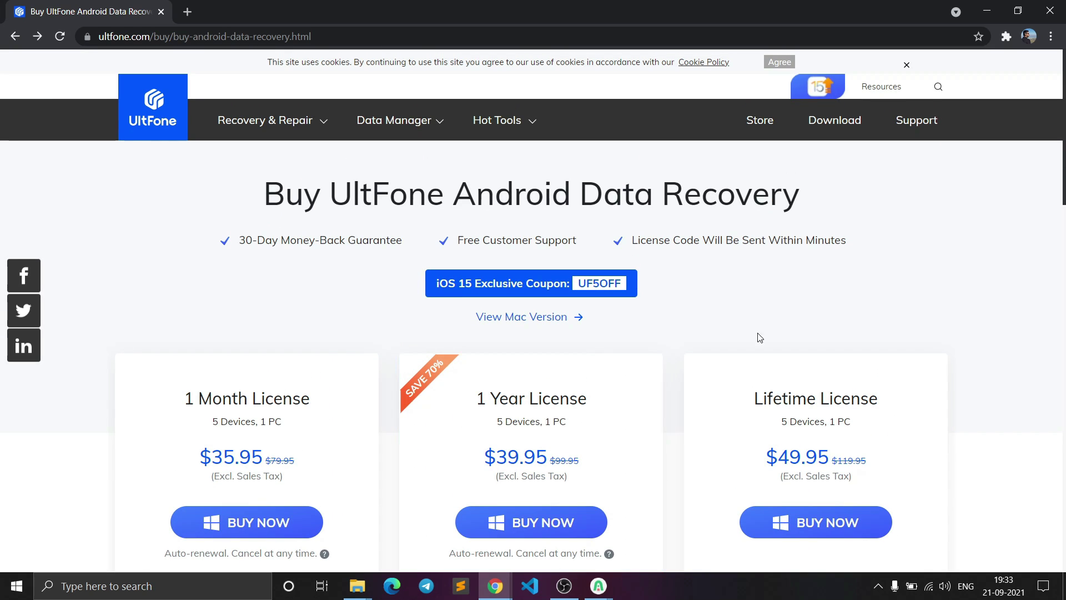
pyautogui.doubleClick(599, 283)
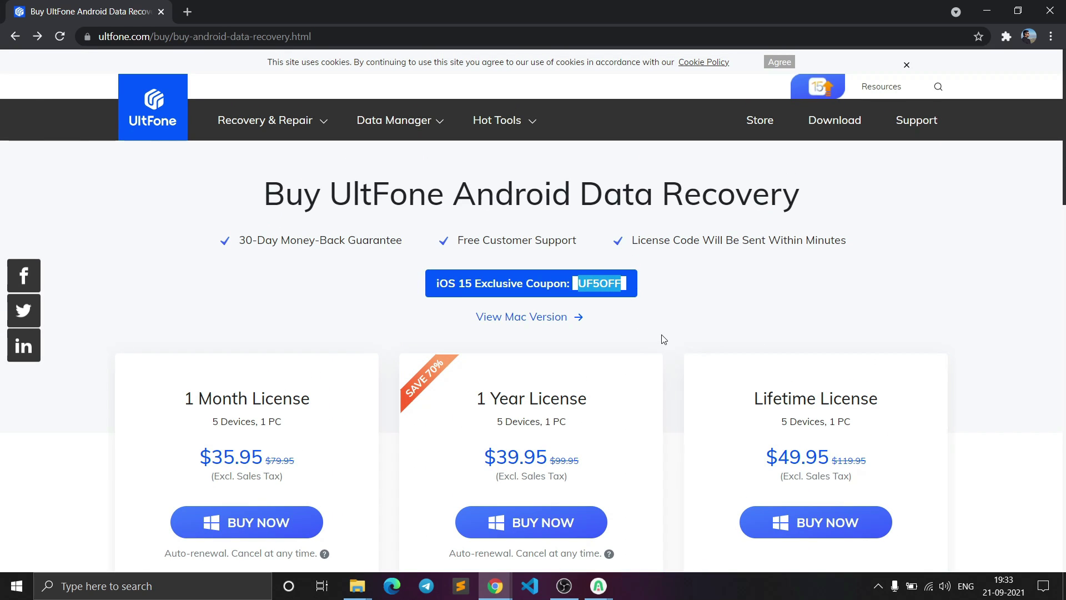
pyautogui.click(667, 295)
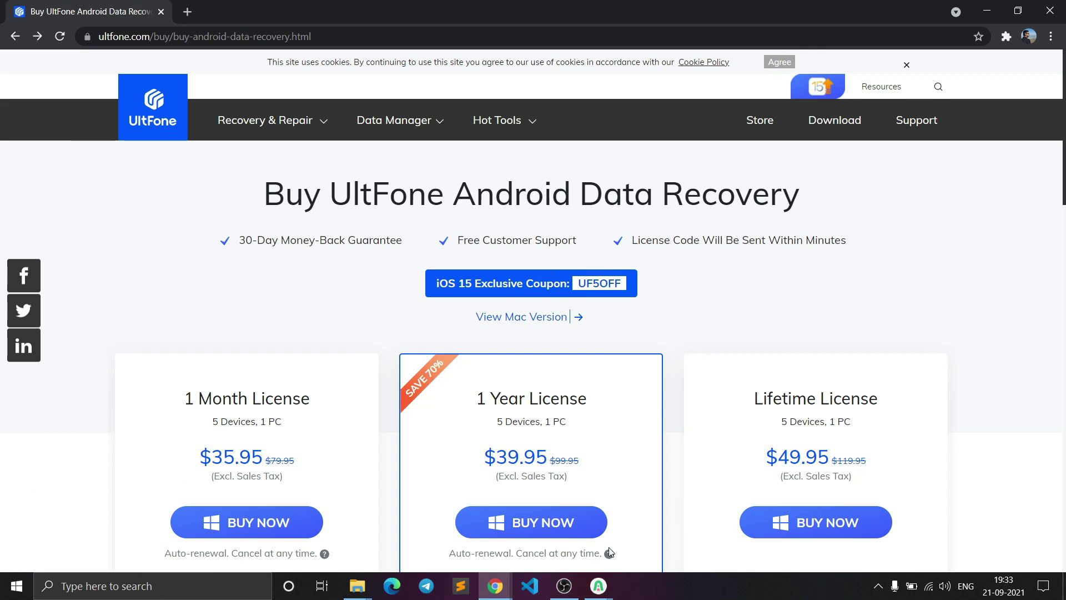
pyautogui.moveTo(610, 552)
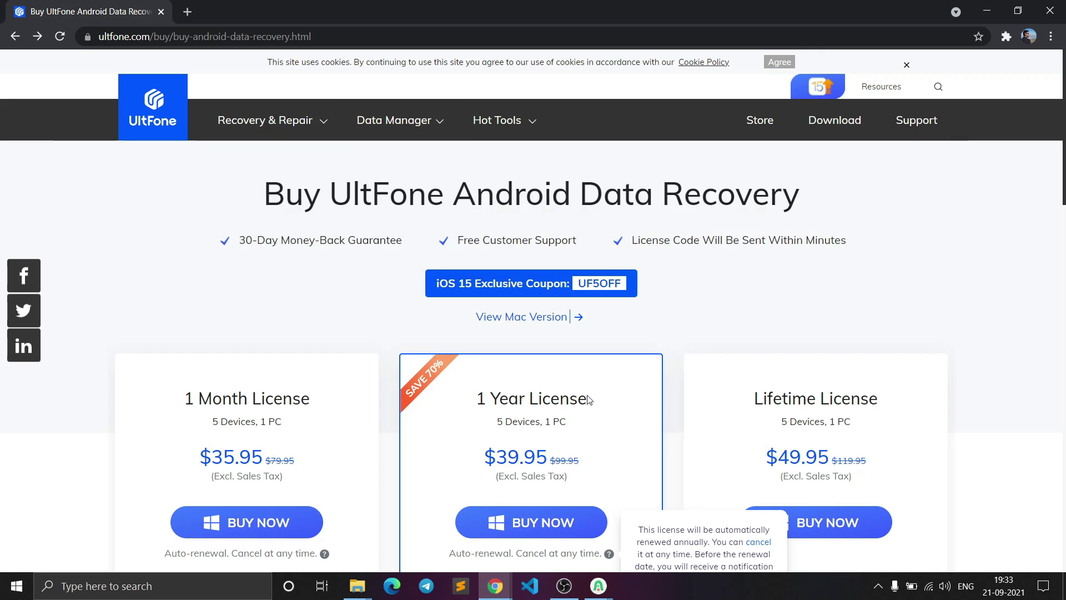
pyautogui.moveTo(267, 125)
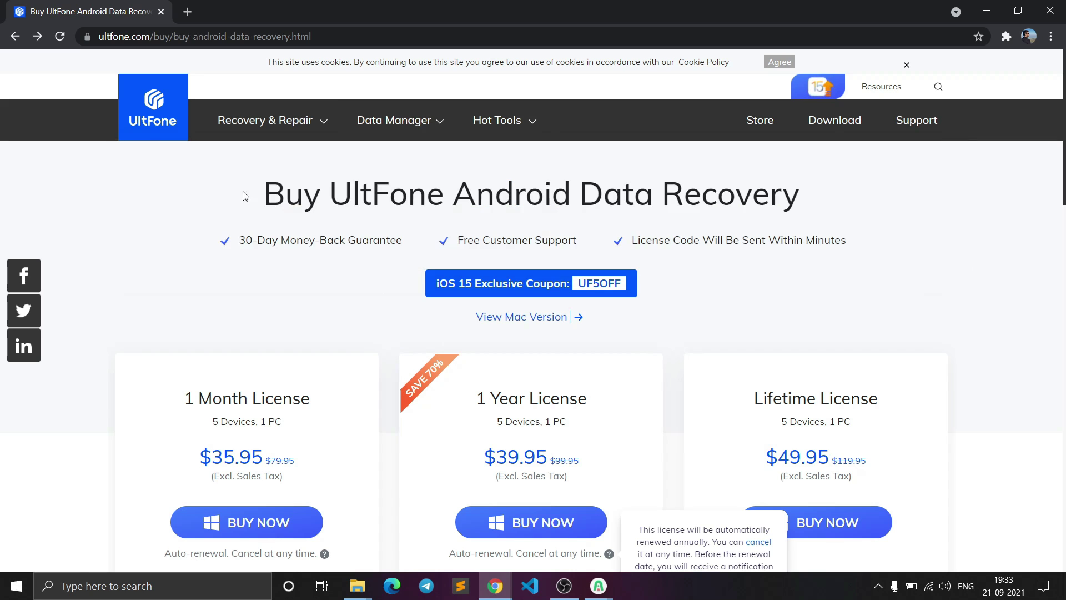
pyautogui.scroll(-12, 400, 259)
pyautogui.scroll(12, 399, 260)
pyautogui.hotkey('alt', 'Left')
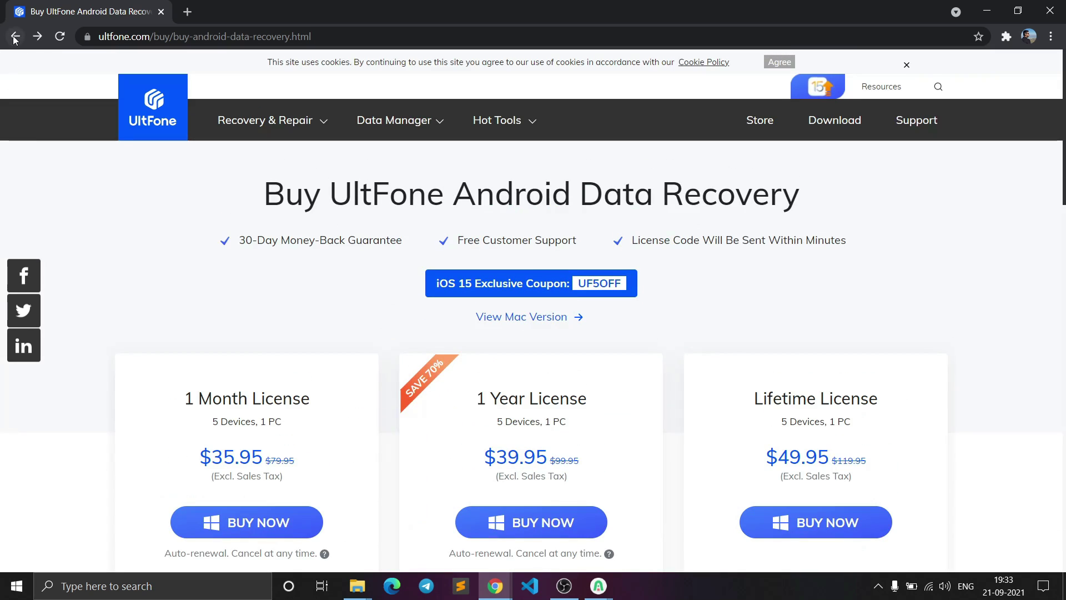